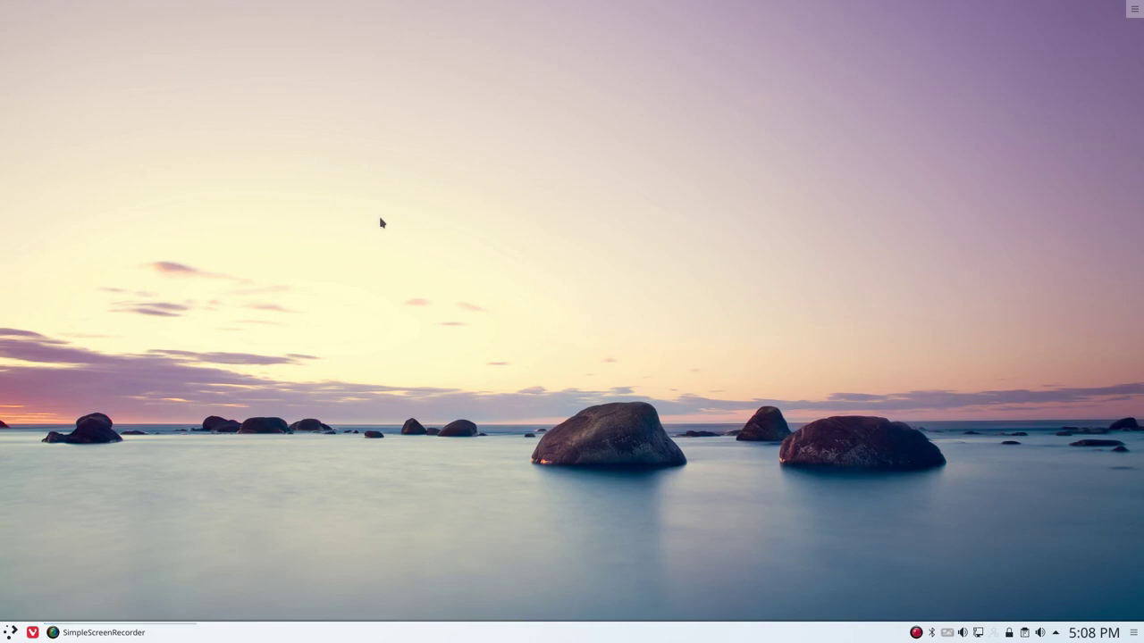
Open a Konsole terminal with Ctrl+Alt+T and close it again.
key(ctrl+alt+t)
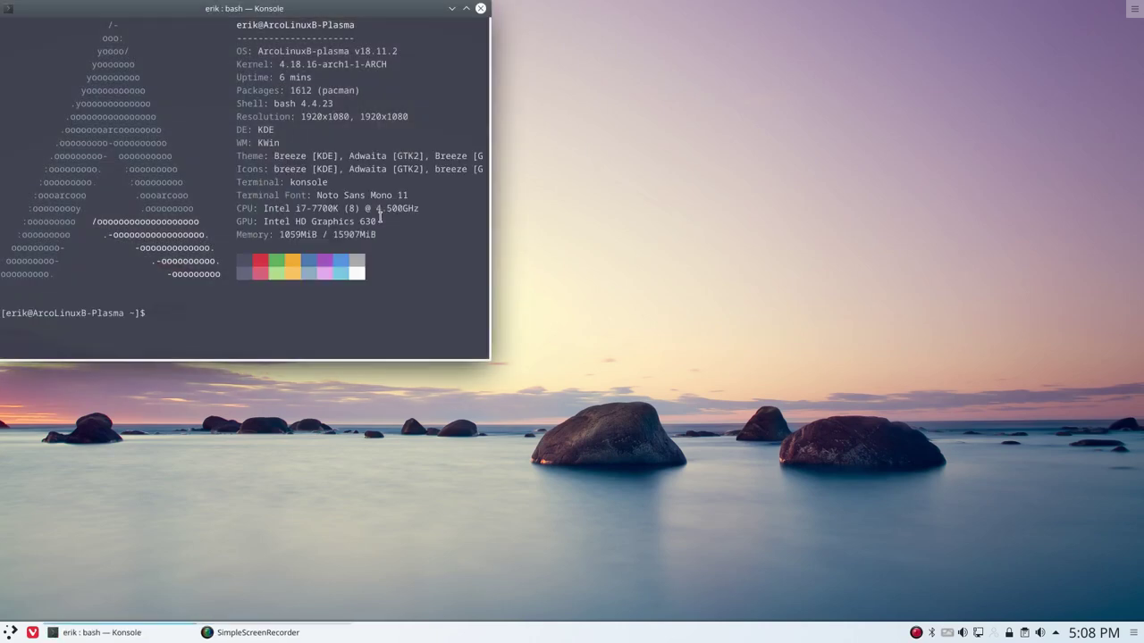
click(482, 10)
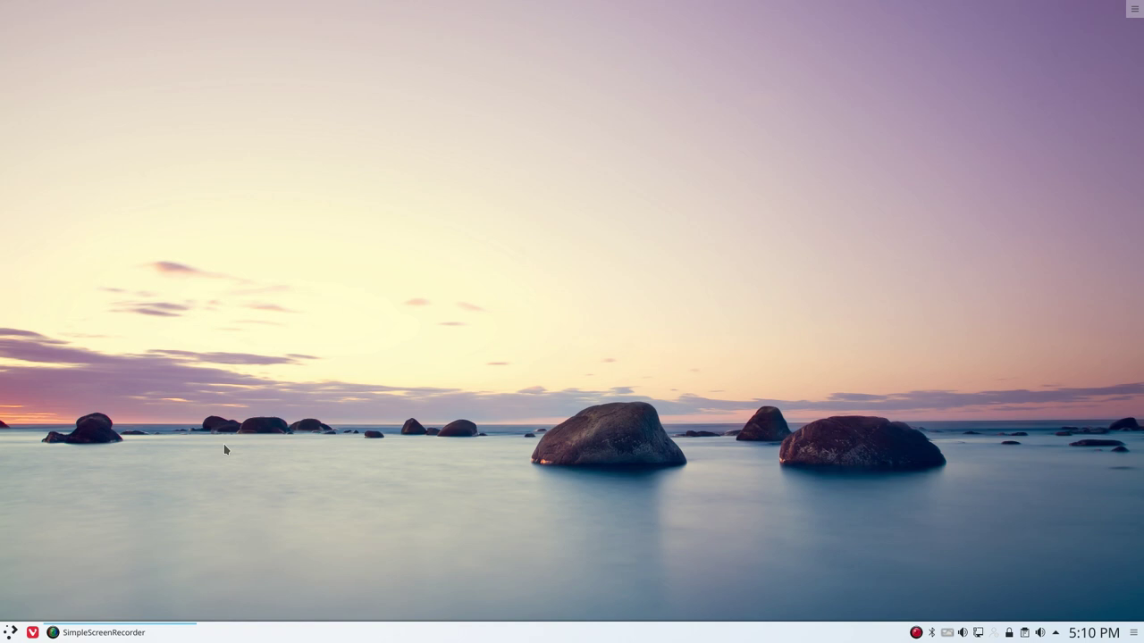
Launch System Settings from the launcher and go to Shortcuts > Custom Shortcuts.
click(10, 633)
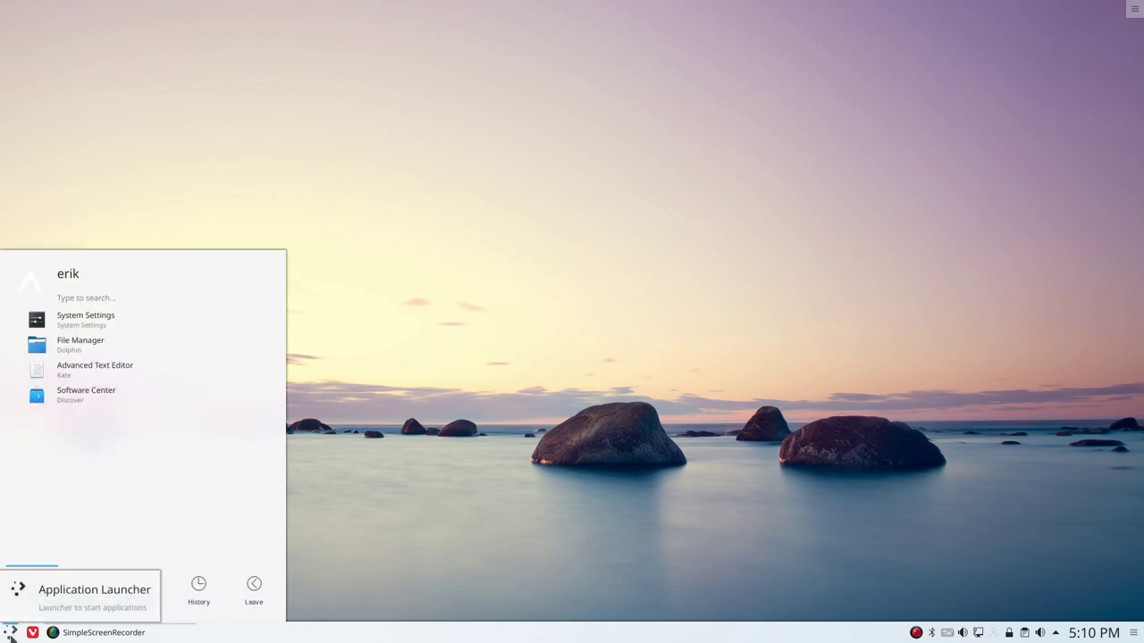
click(85, 320)
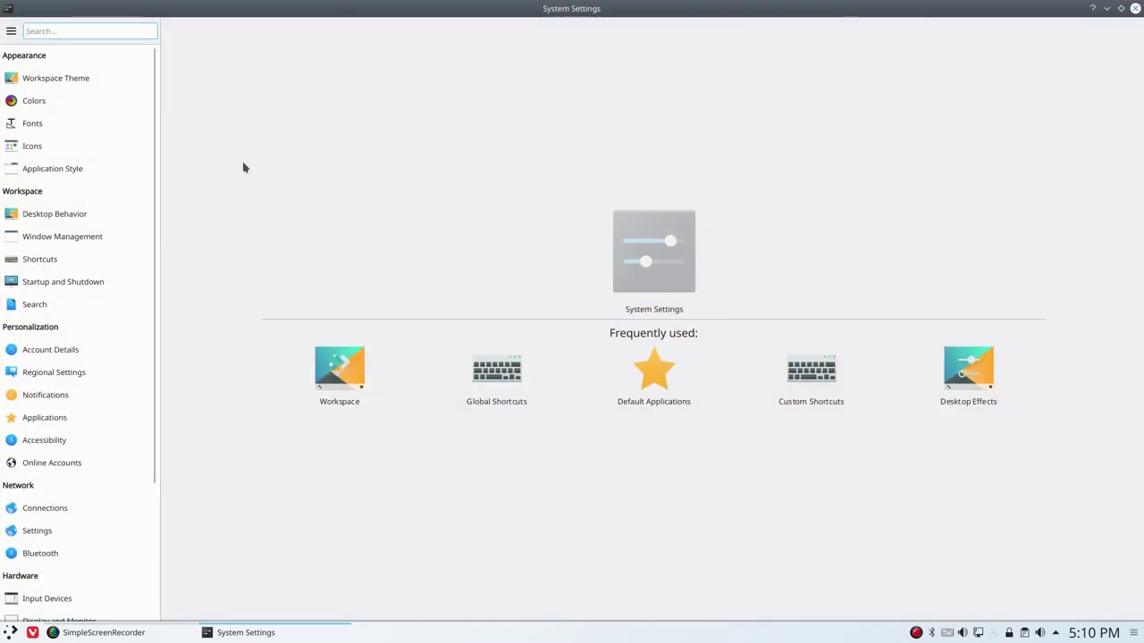
click(82, 259)
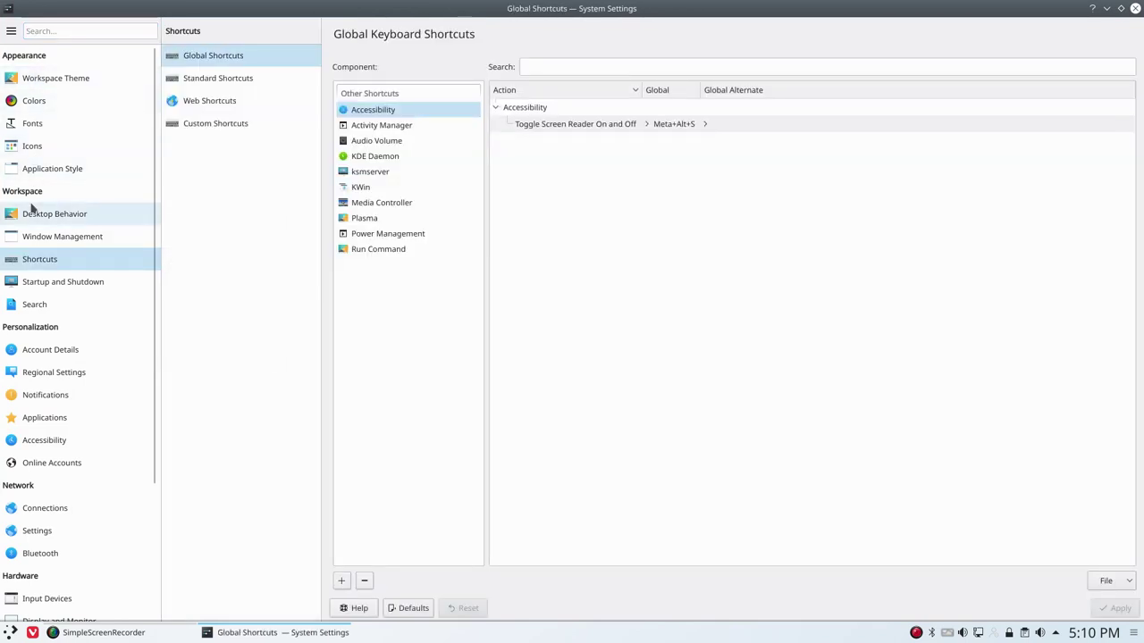
mouse_move(51, 259)
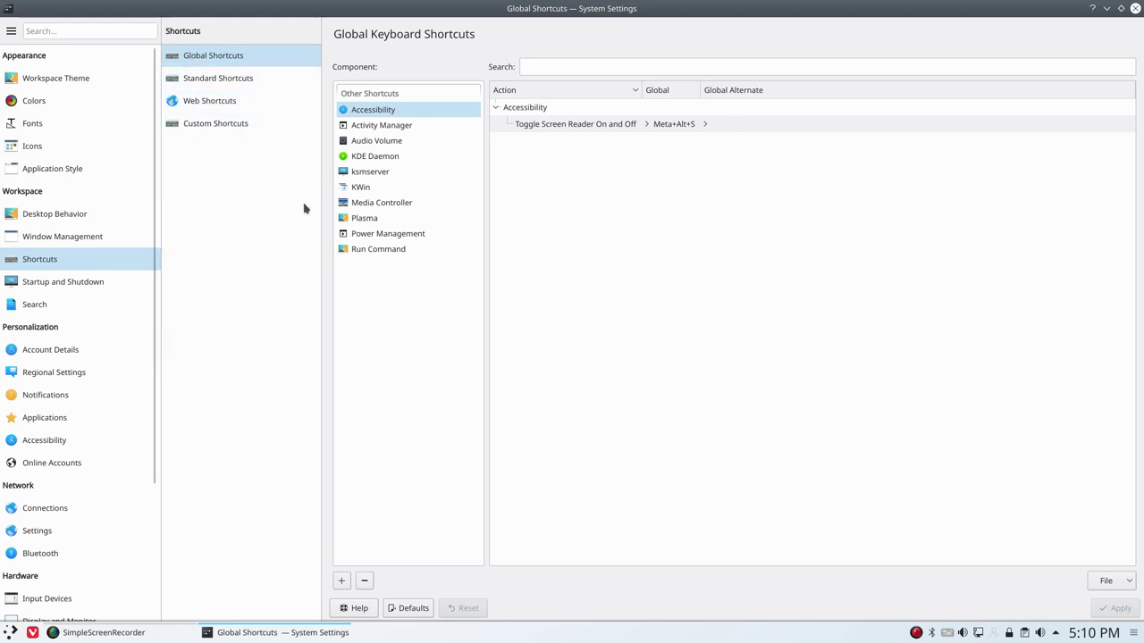
click(232, 125)
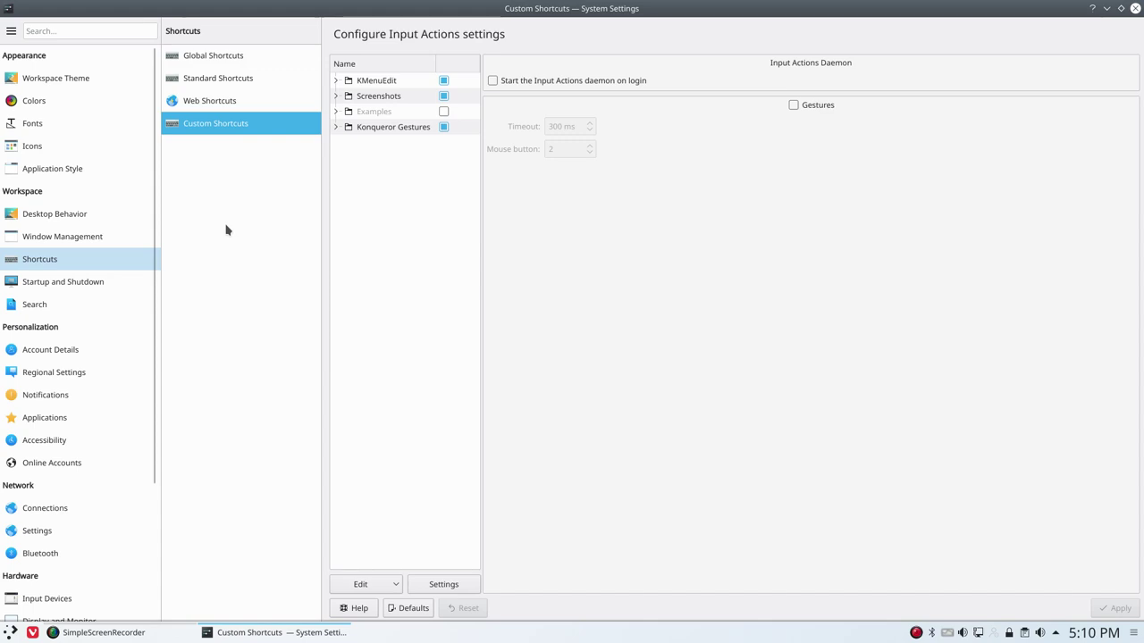
Create a new shortcut group named 'erik'.
click(395, 584)
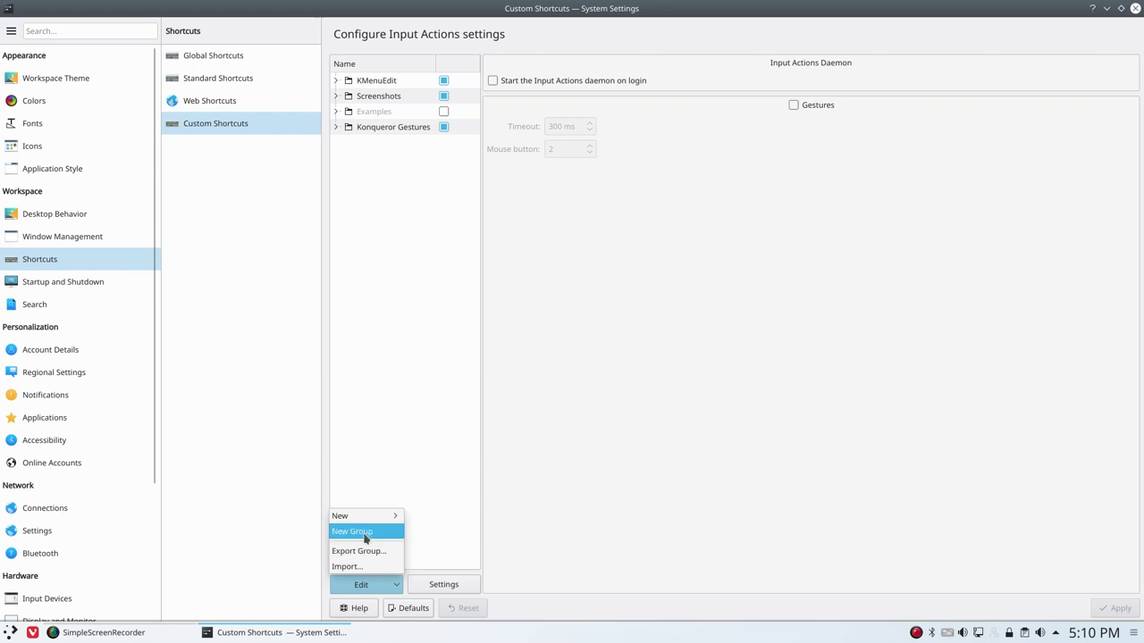
click(365, 534)
text(erik)
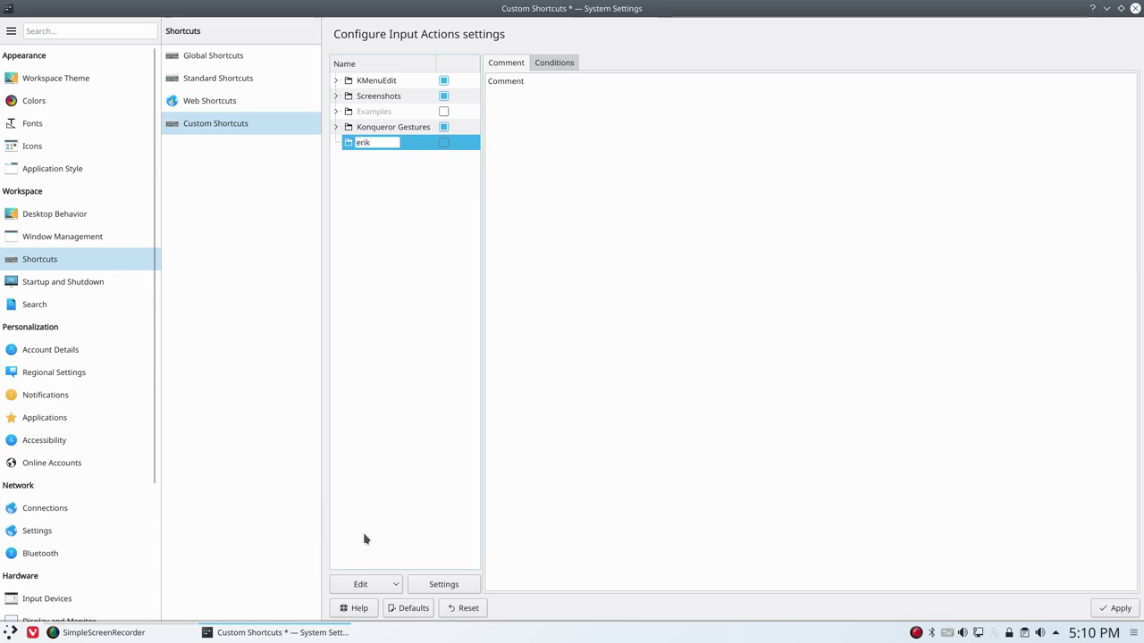
key(Return)
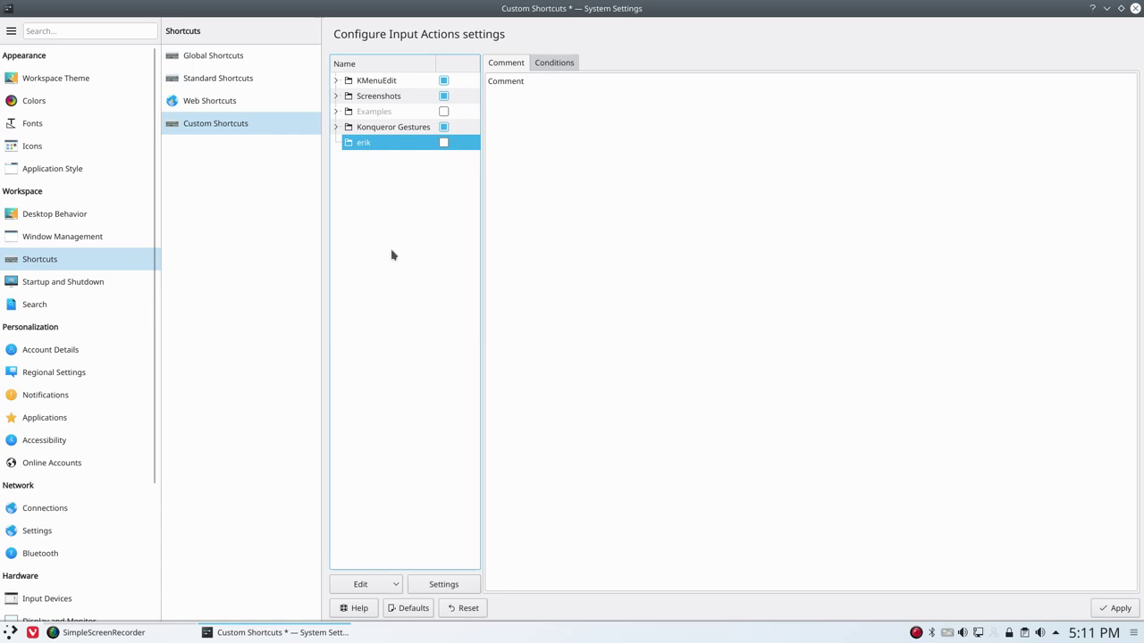
Browse the Edit > New > Global Shortcut menu, then dismiss it without adding anything.
mouse_move(386, 149)
mouse_down()
mouse_move(391, 84)
mouse_move(375, 150)
mouse_up()
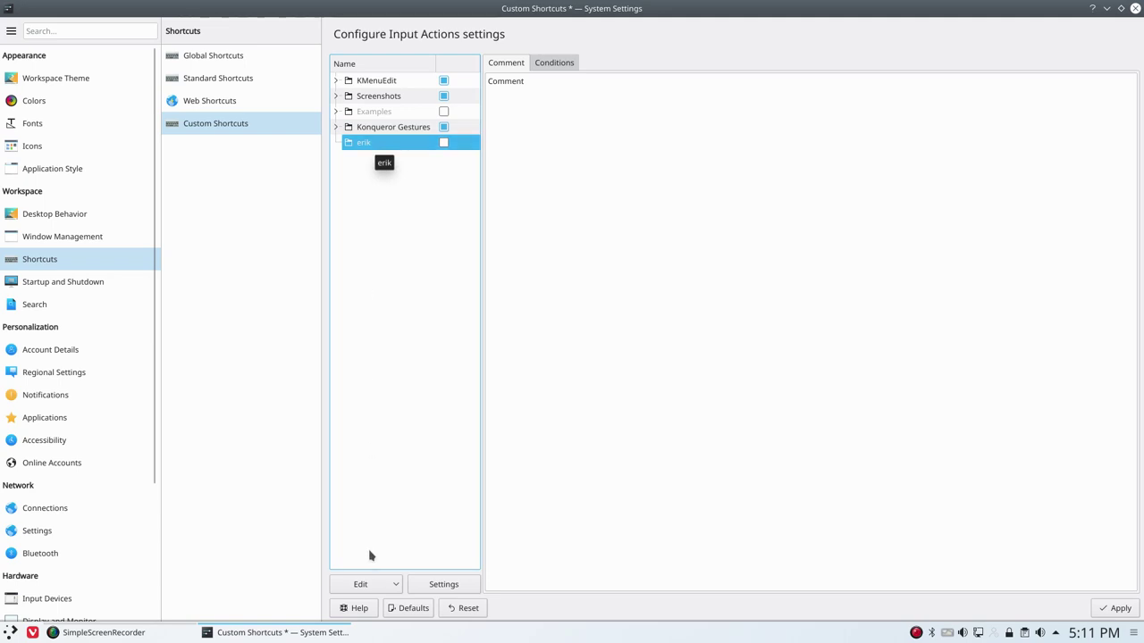
click(395, 585)
mouse_move(387, 499)
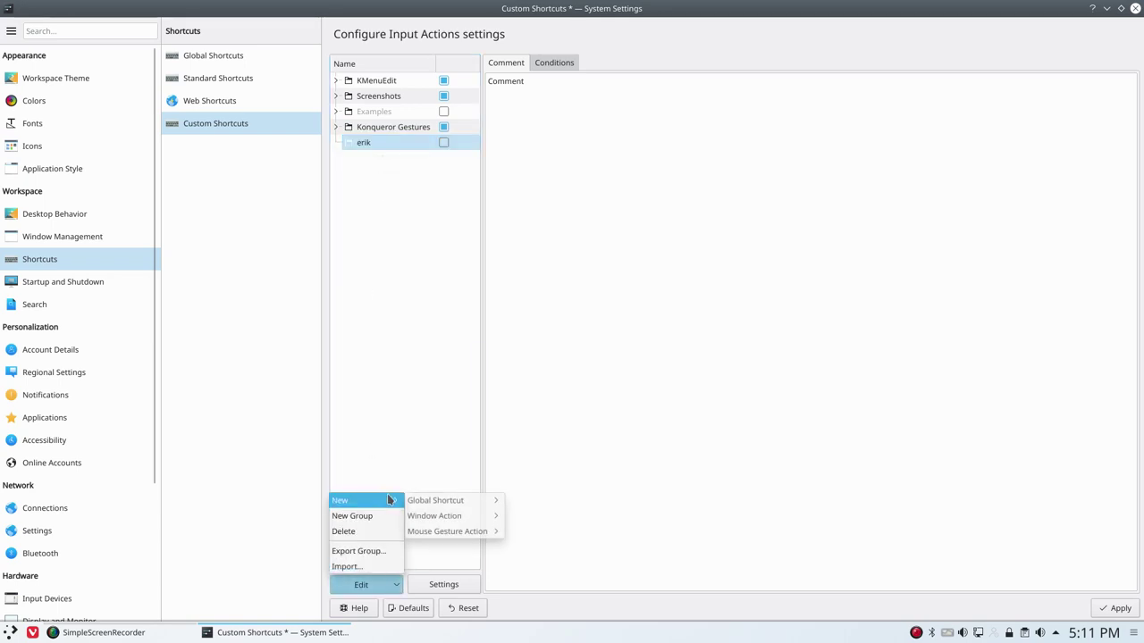
mouse_move(430, 508)
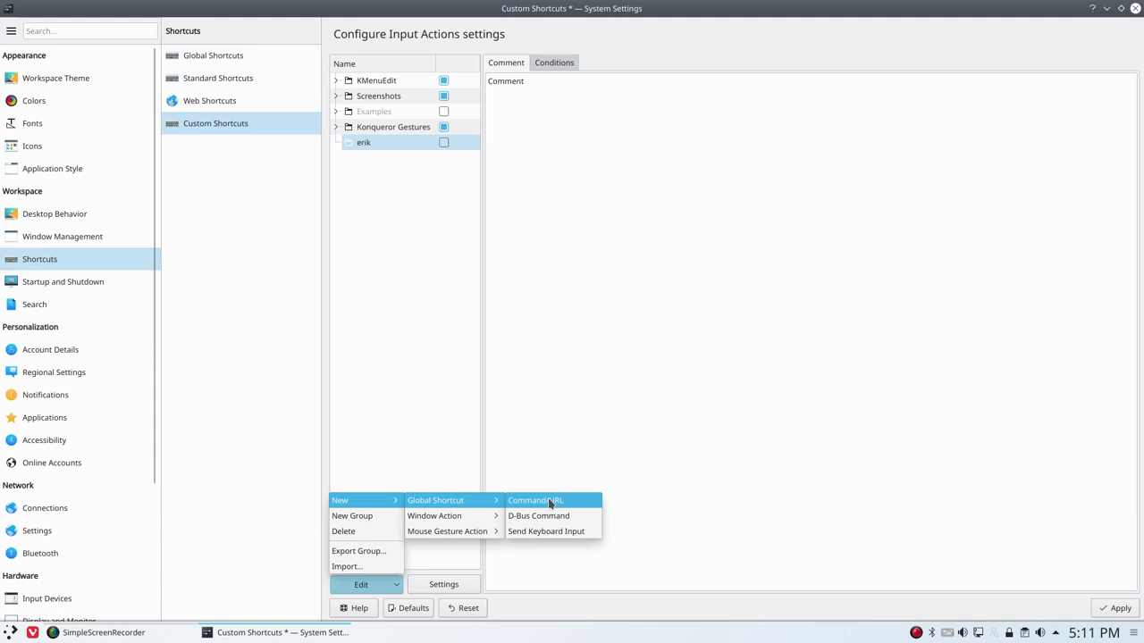
click(694, 514)
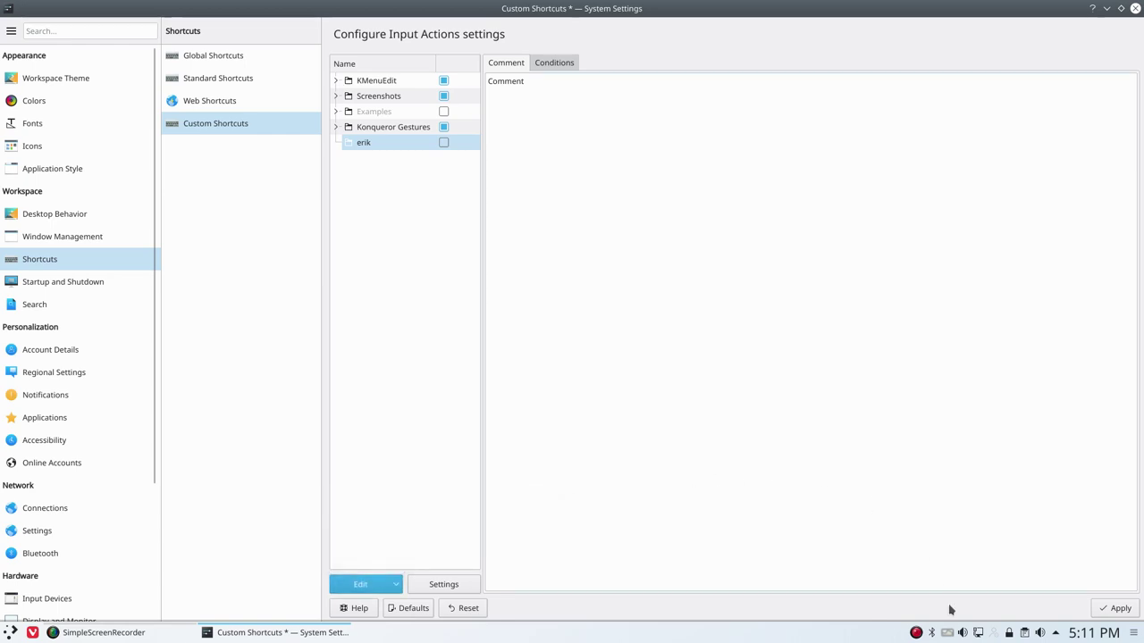
Switch to the next wallpaper, a galaxy, from the Variety tray menu.
right_click(947, 633)
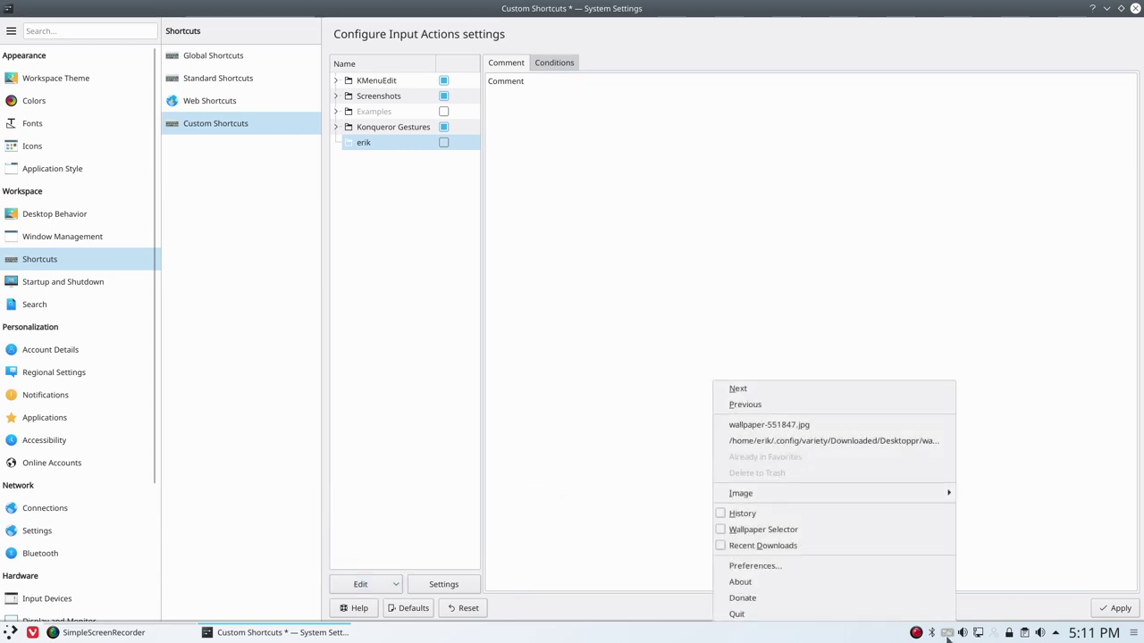
click(753, 392)
click(1106, 8)
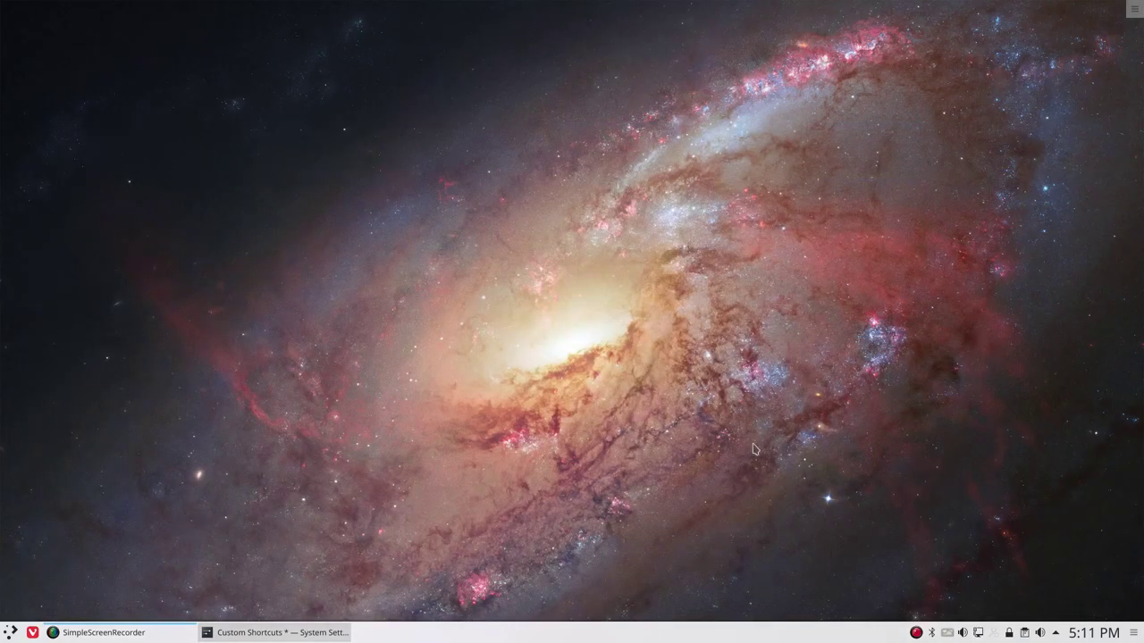
Go back to the previous seascape wallpaper via Variety's Previous option.
right_click(949, 632)
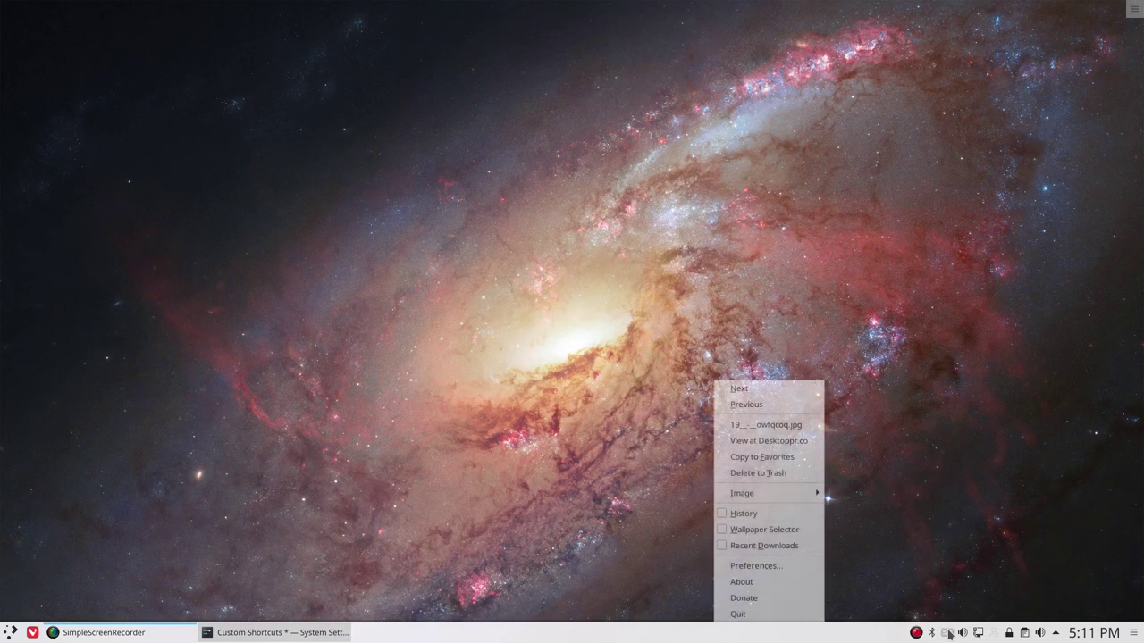
click(755, 406)
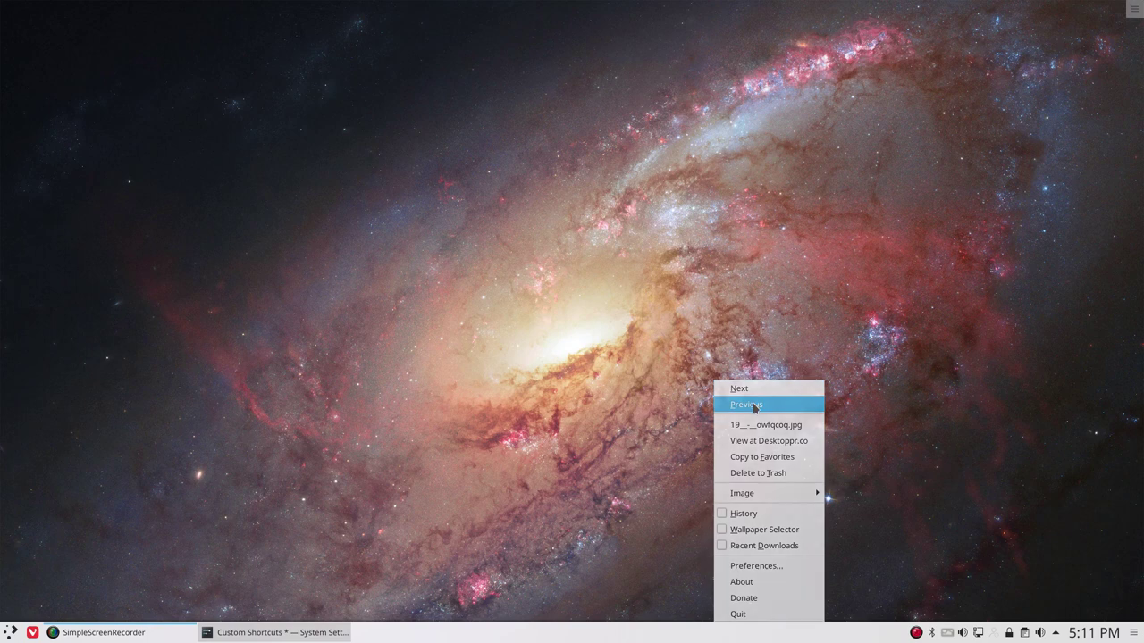
right_click(947, 633)
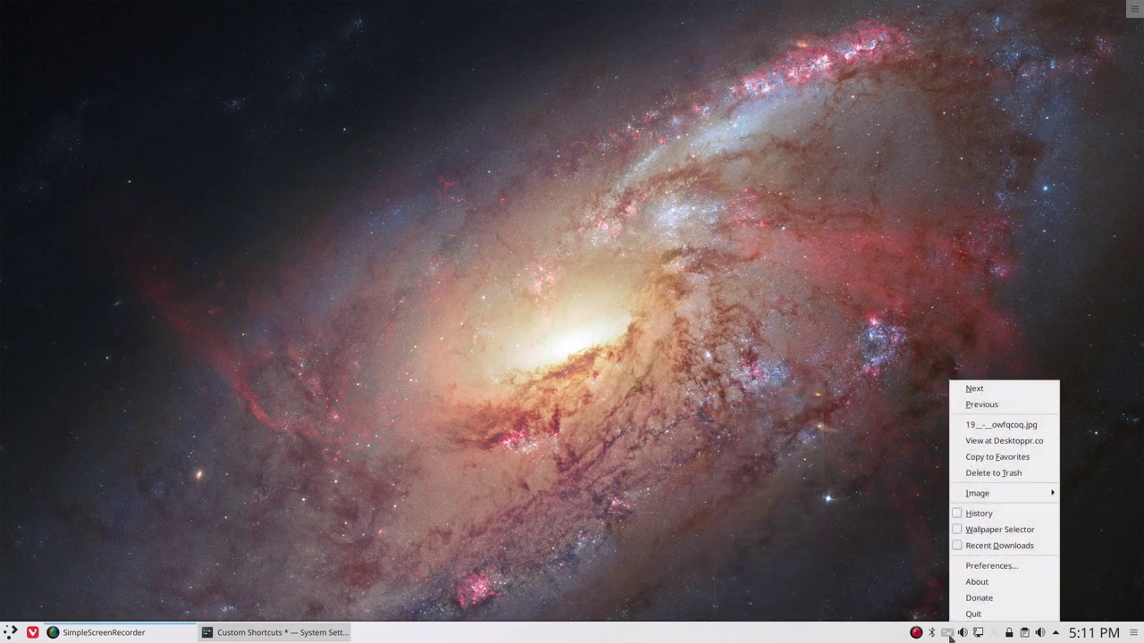
click(977, 407)
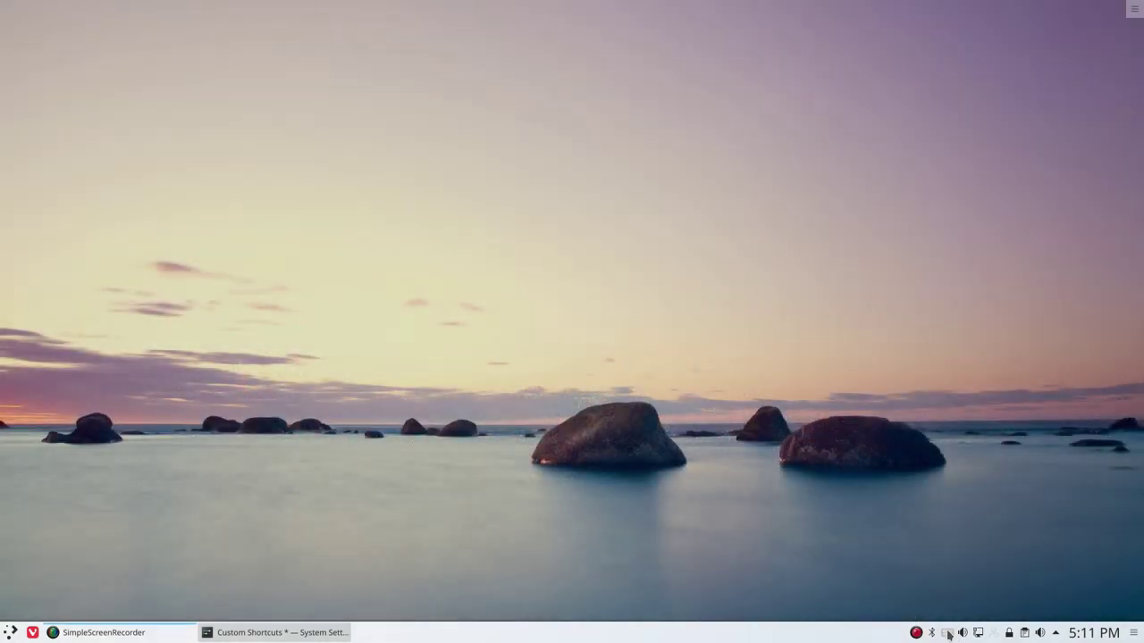
right_click(947, 633)
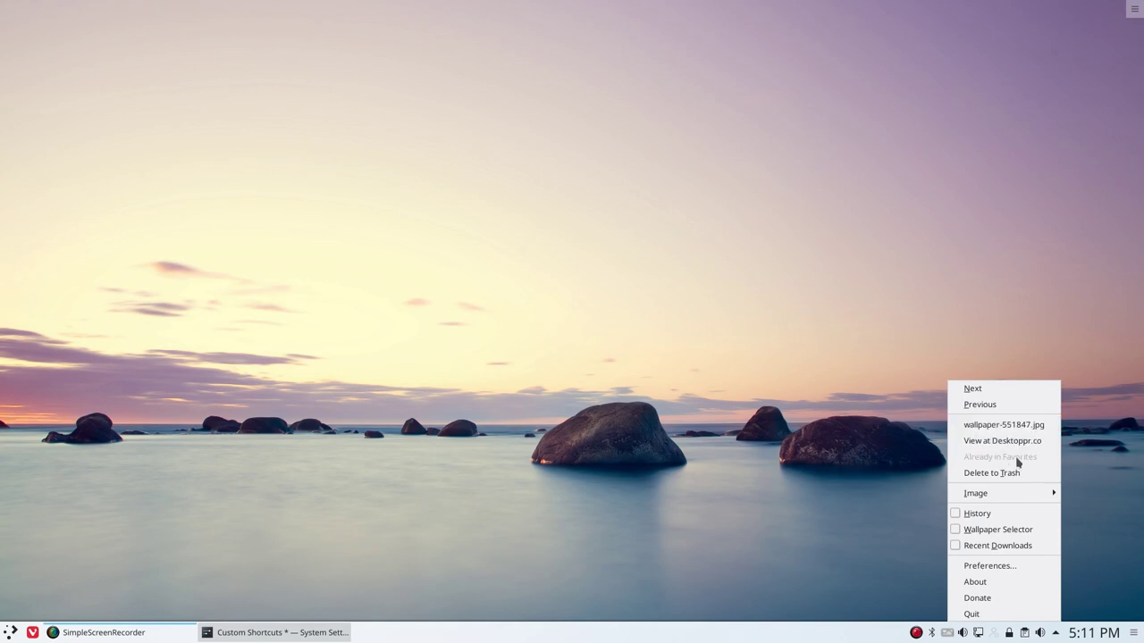
click(820, 364)
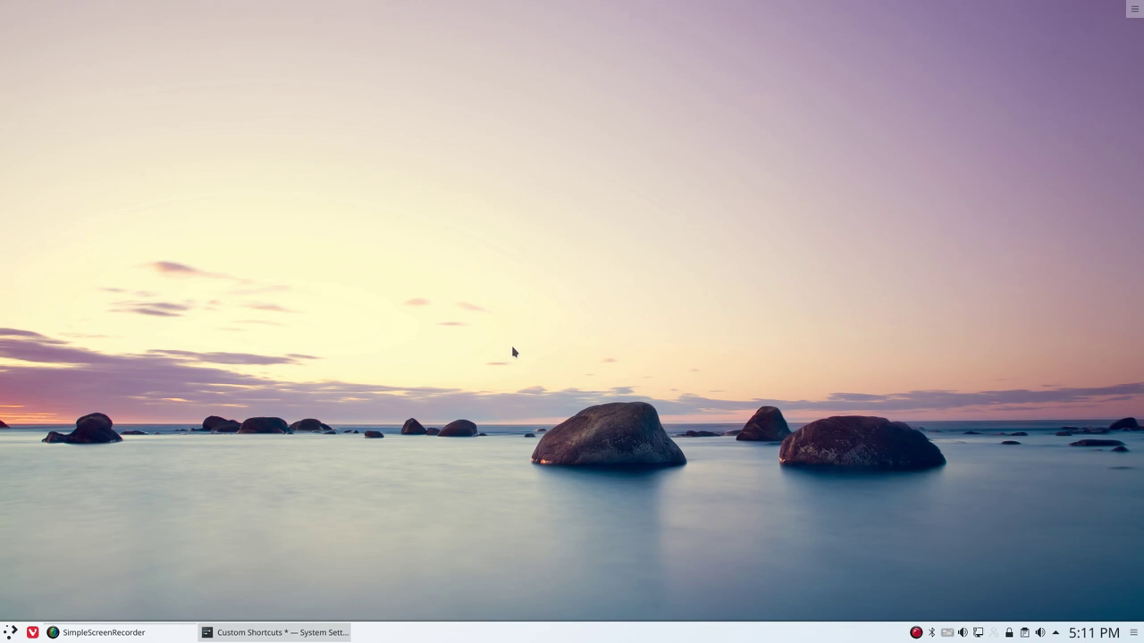
Run 'variety --help' in a new Konsole terminal.
key(ctrl+alt+t)
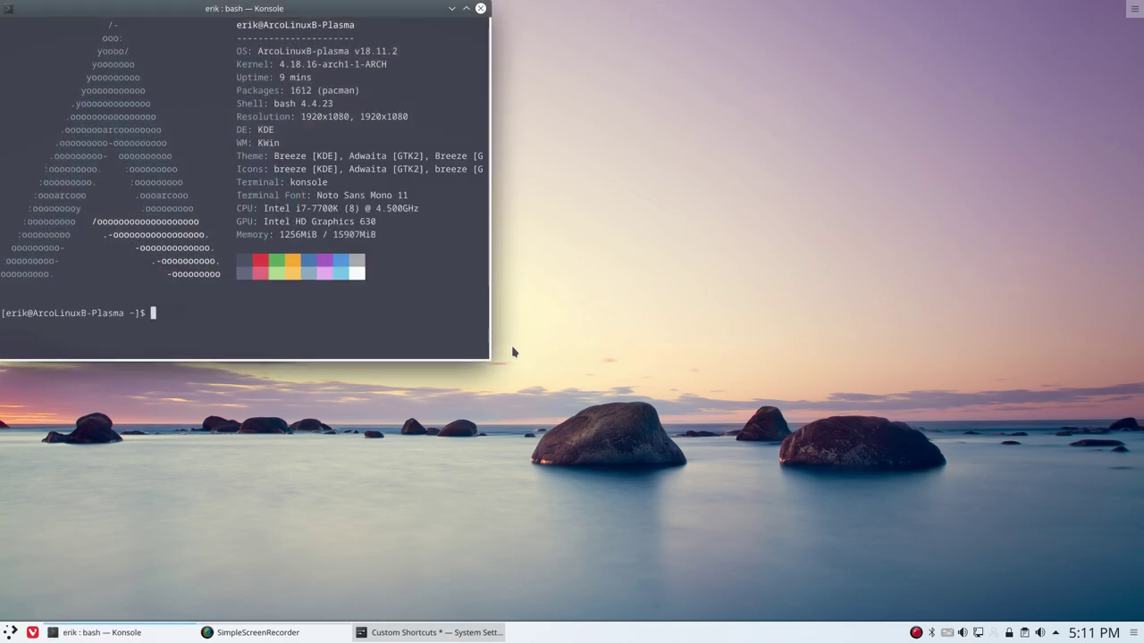
text(variety --)
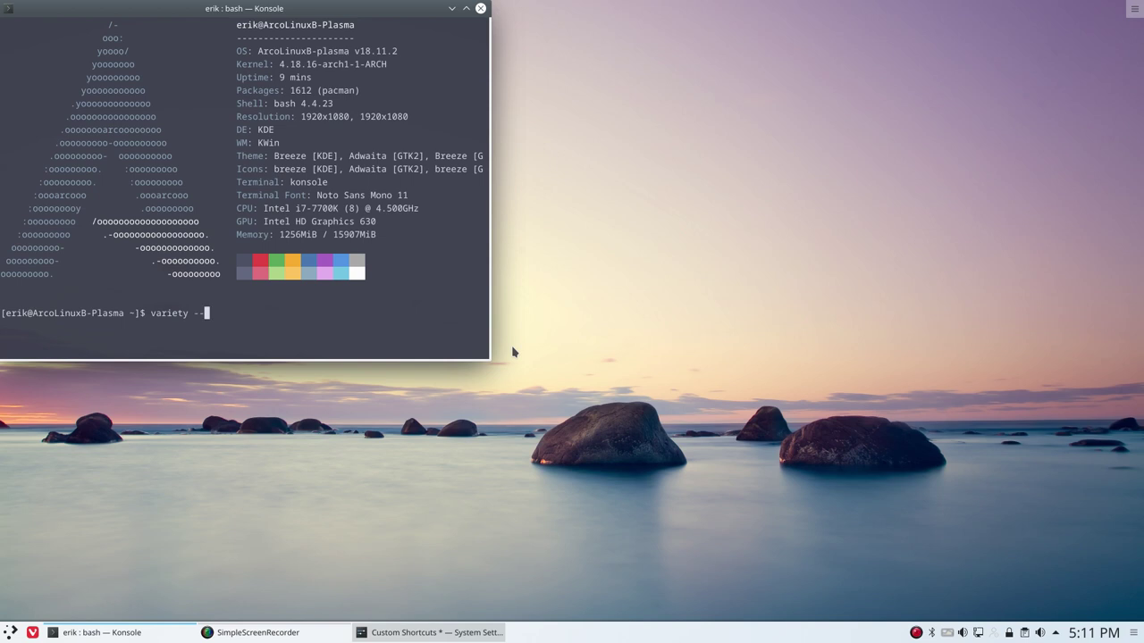
text(help)
key(Return)
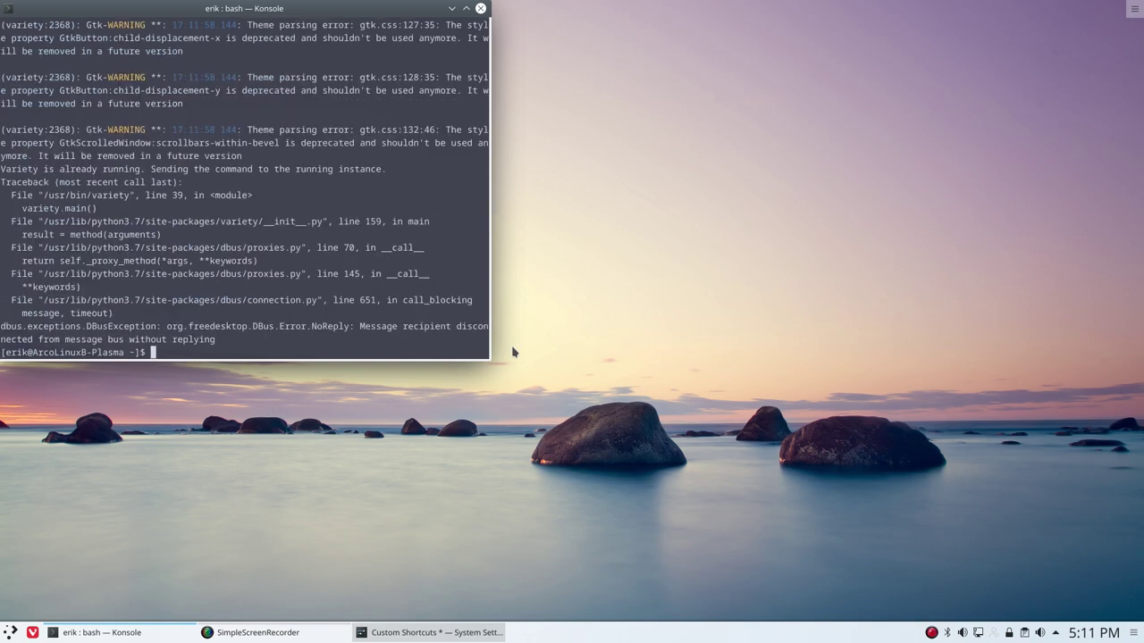
key(Up)
key(Return)
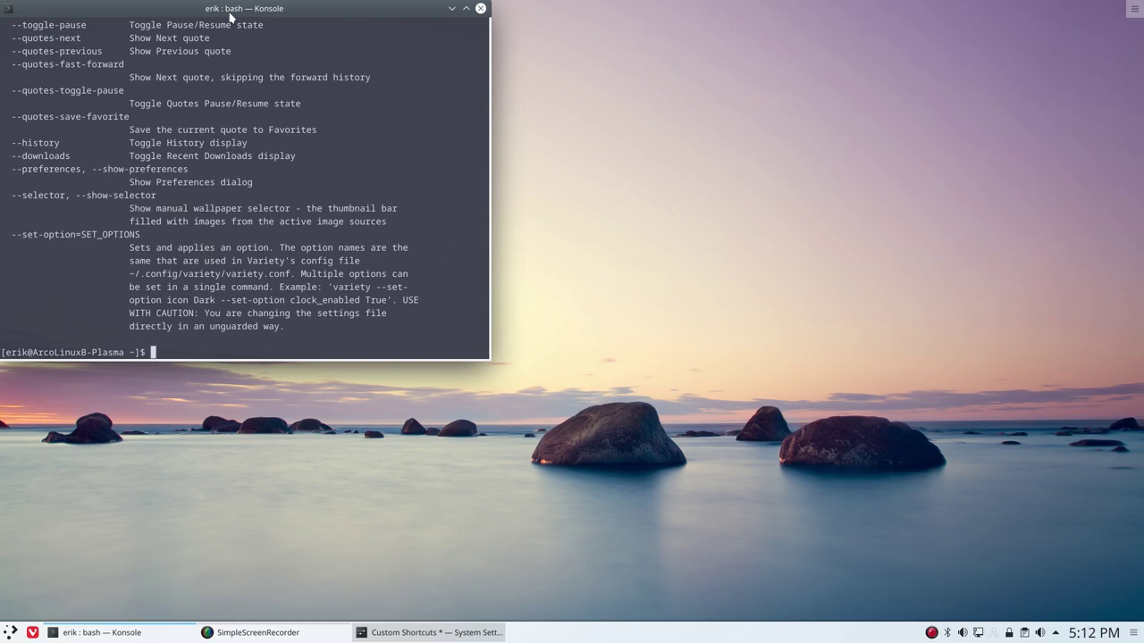
Highlight the -n, -t, -f and --toggle-pause options in the help output, then close Konsole.
drag(231, 11, 686, 91)
scroll(637, 196, up, 4)
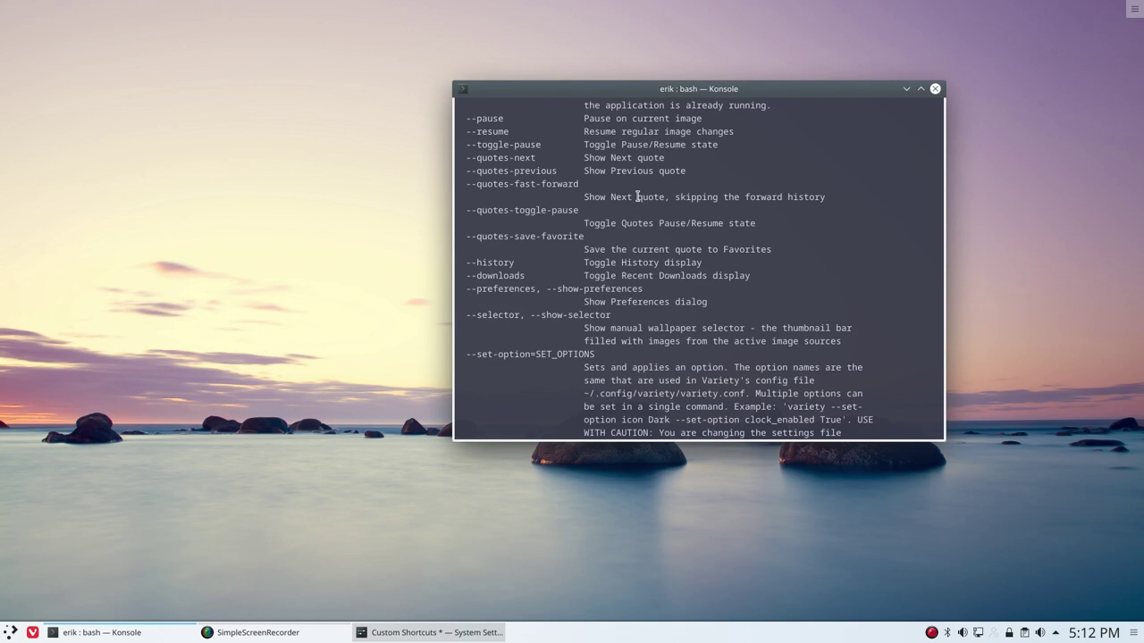
scroll(637, 195, up, 2)
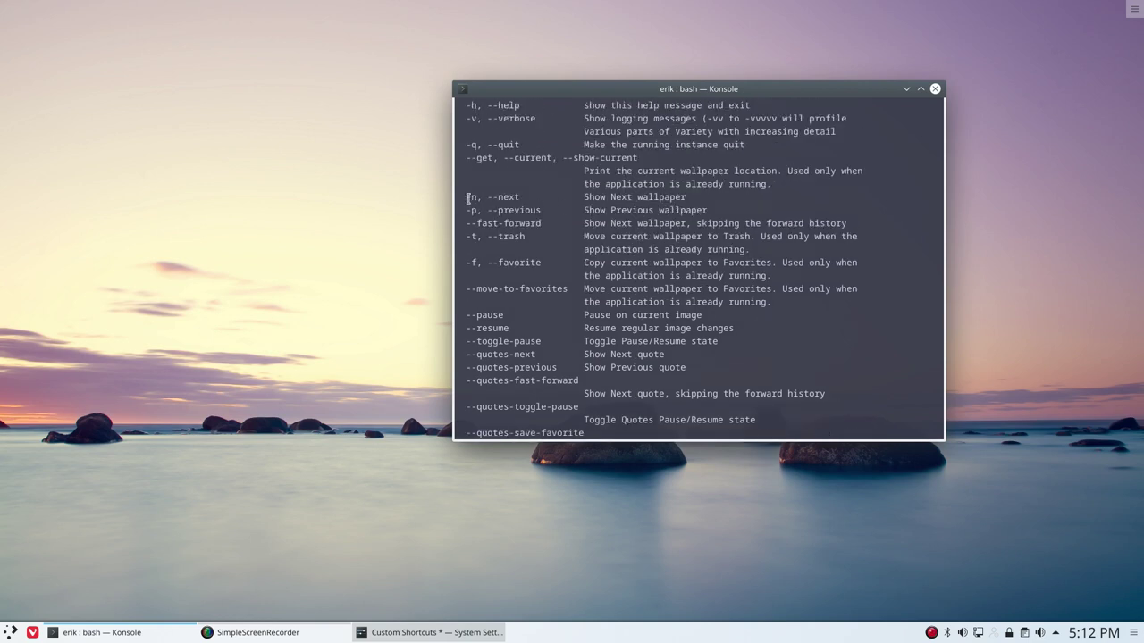
drag(479, 196, 436, 206)
drag(481, 236, 461, 262)
drag(546, 341, 466, 342)
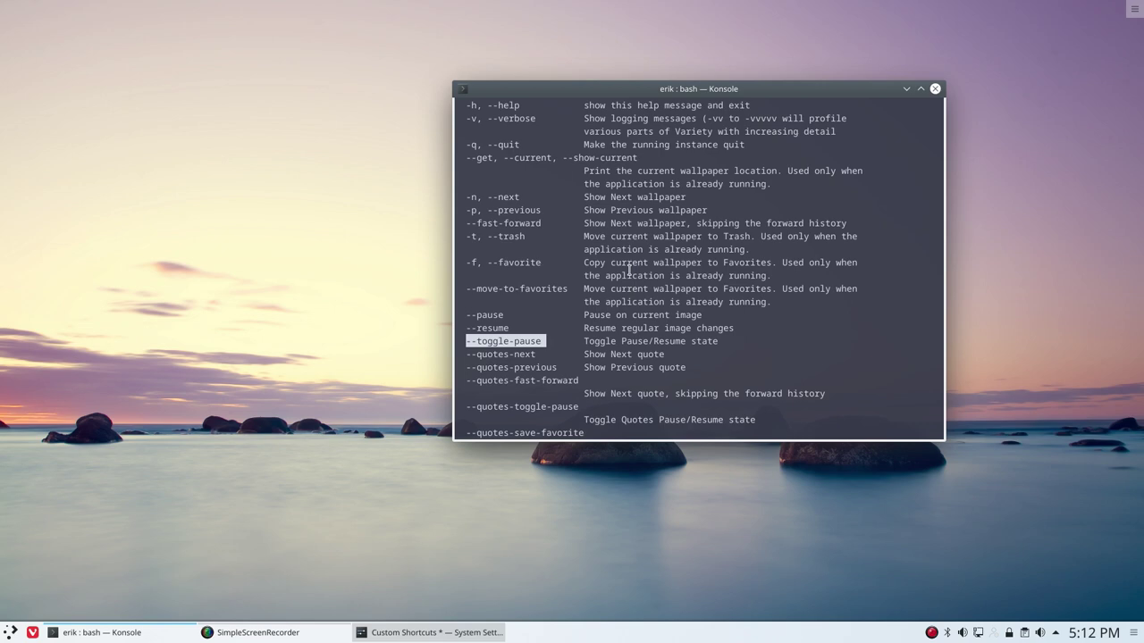
click(935, 89)
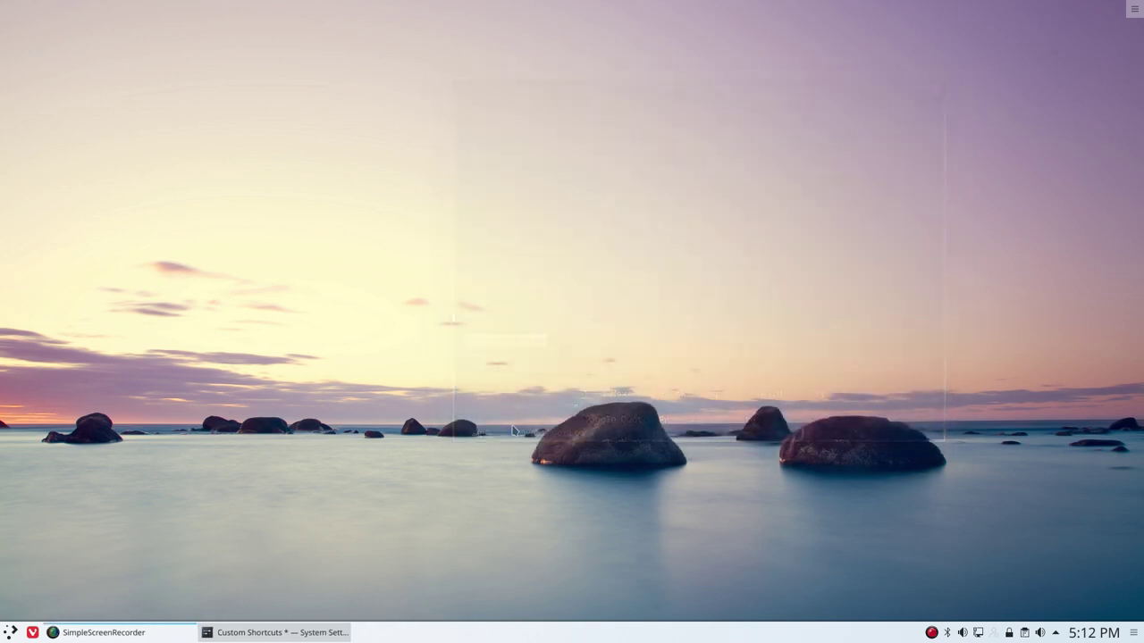
Restore System Settings, select the erik group and open its Edit menu.
click(238, 634)
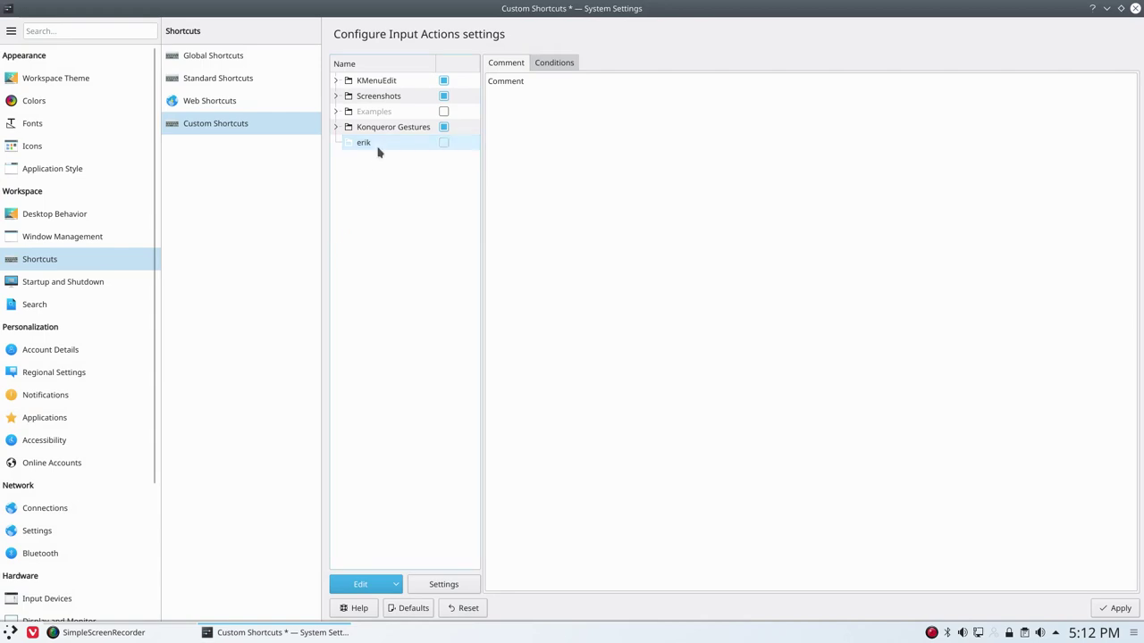
click(379, 147)
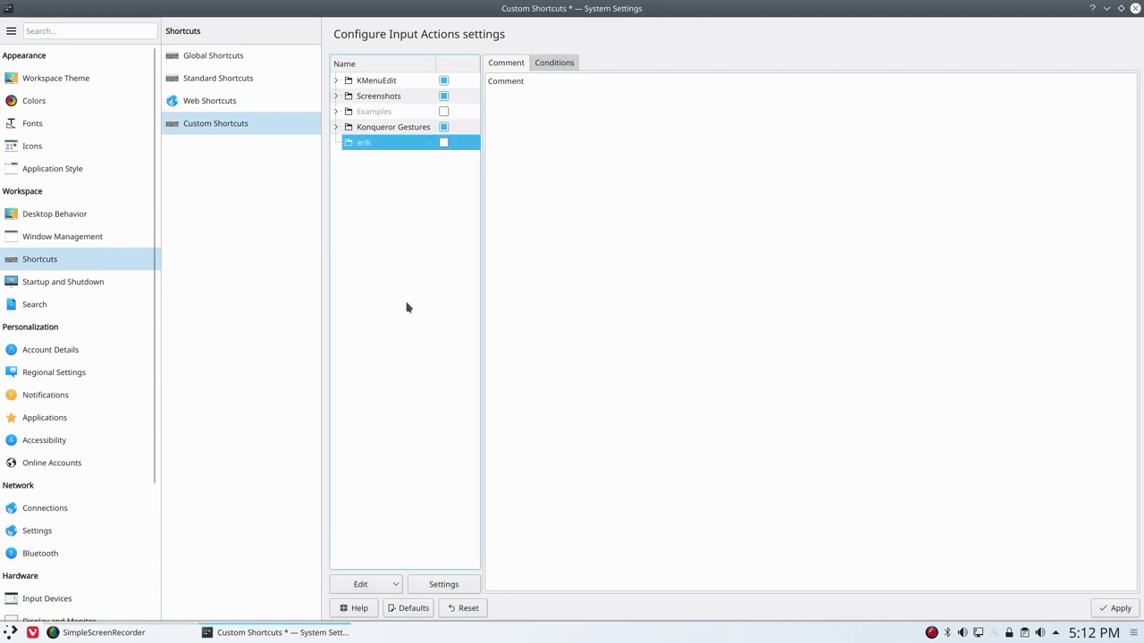
click(397, 588)
Add a Global Shortcut > Command/URL item to erik named 'variety -t'.
mouse_move(393, 505)
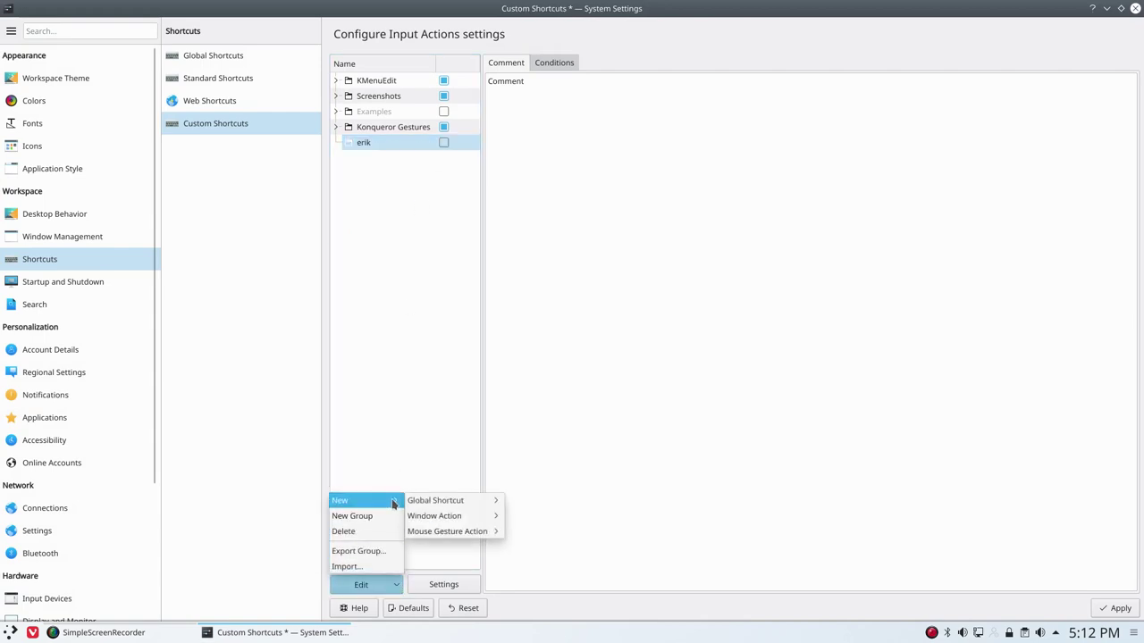
mouse_move(429, 502)
click(529, 501)
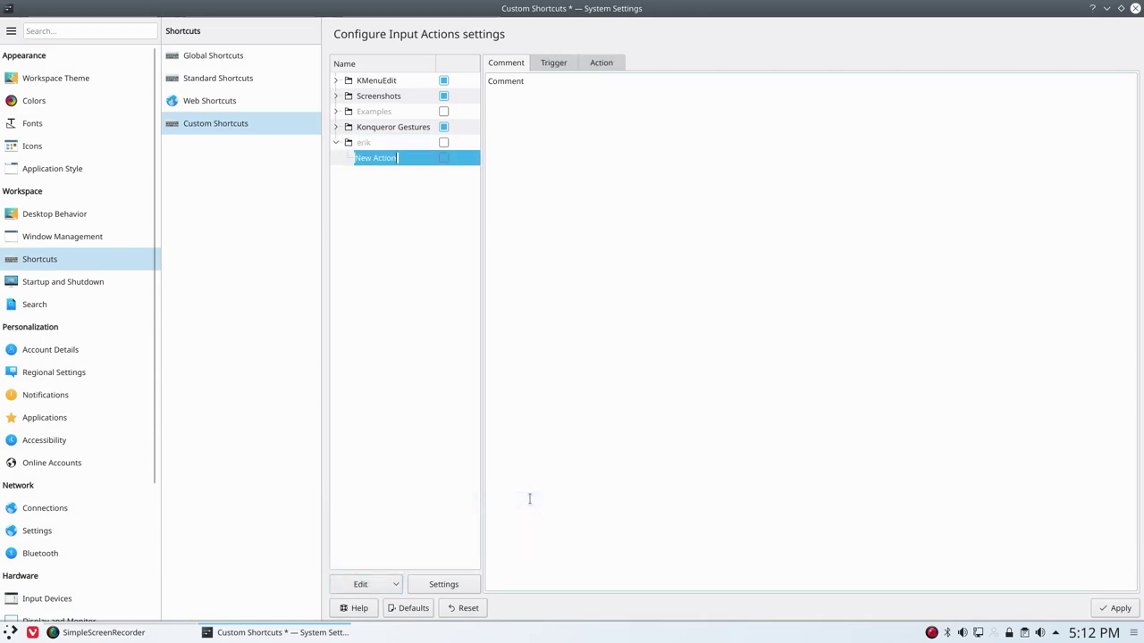
text(slmdfkhsdlhf)
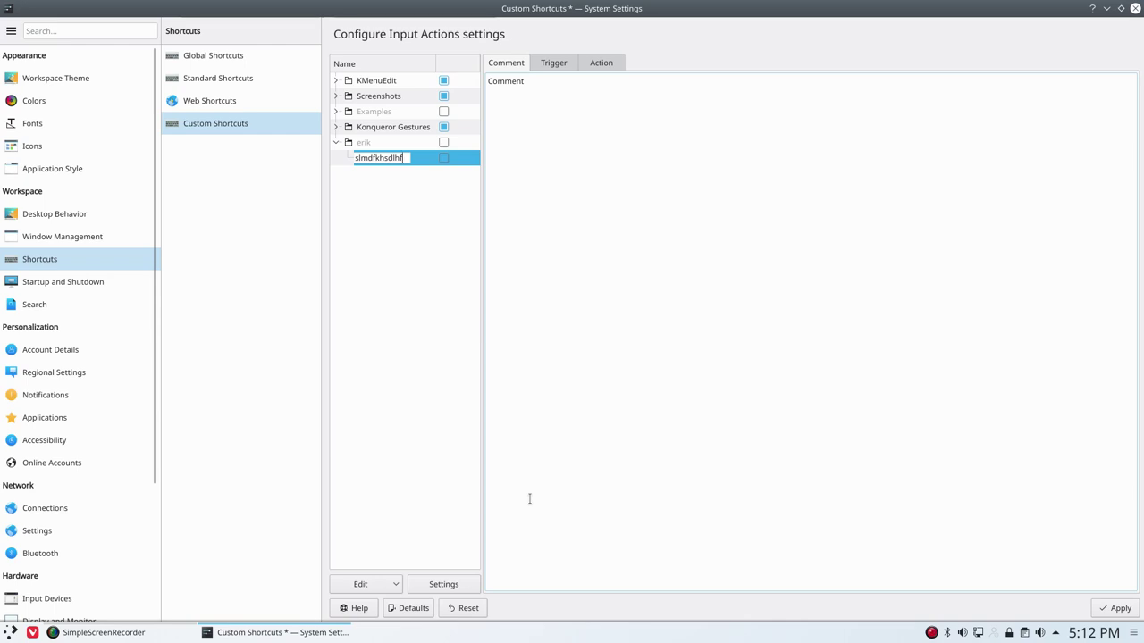
key(BackSpace)
key(BackSpace)
key(BackSpace)
key(BackSpace)
key(BackSpace)
key(BackSpace)
key(BackSpace)
key(BackSpace)
key(BackSpace)
key(BackSpace)
key(BackSpace)
key(BackSpace)
text(variety -t)
key(Return)
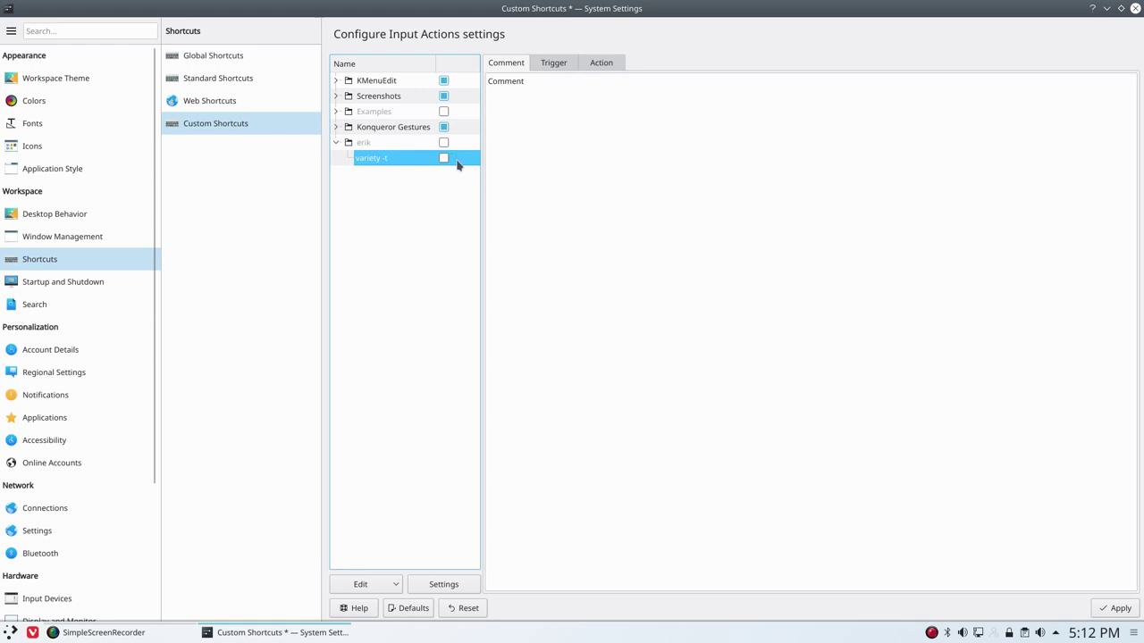
Set the variety -t trigger to Alt+T and its command to 'variety -t'.
click(556, 63)
click(550, 90)
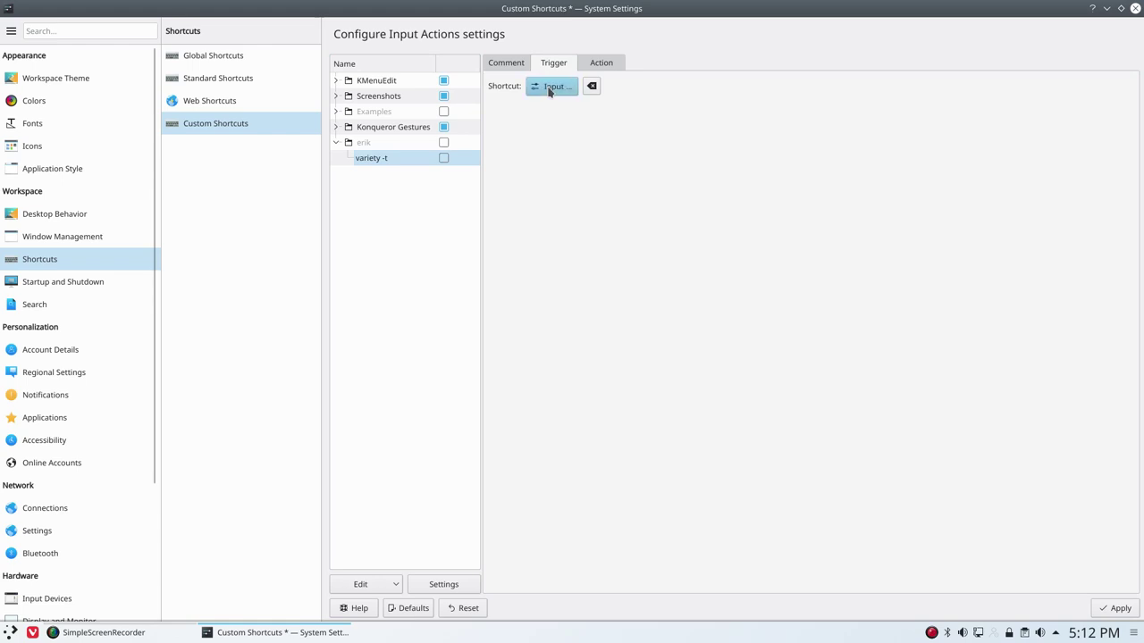
key(alt+t)
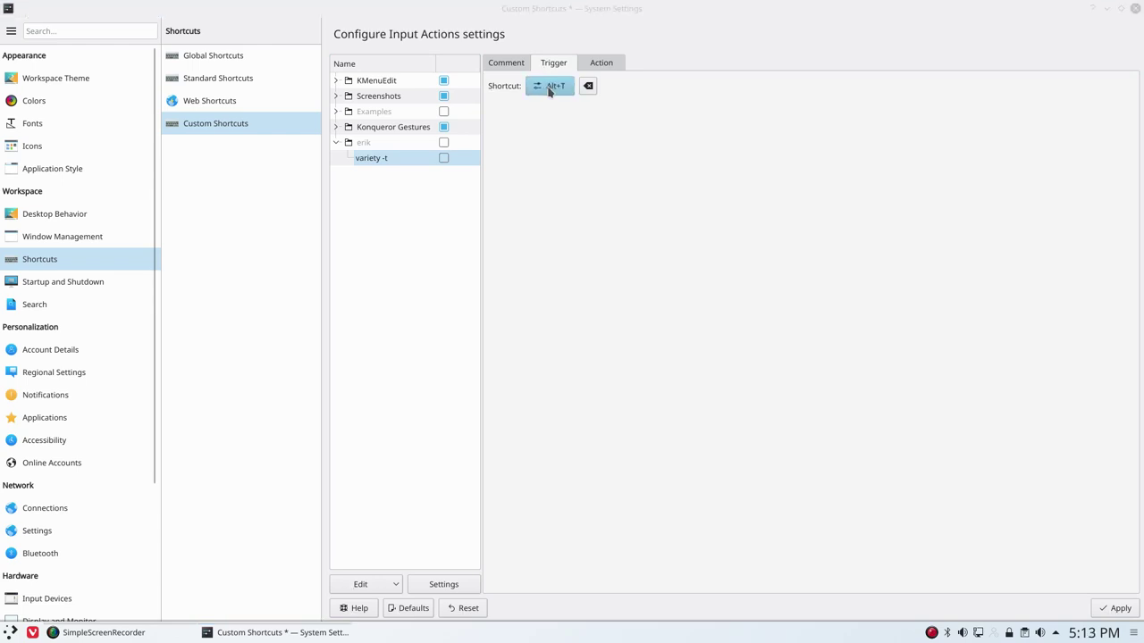
click(605, 64)
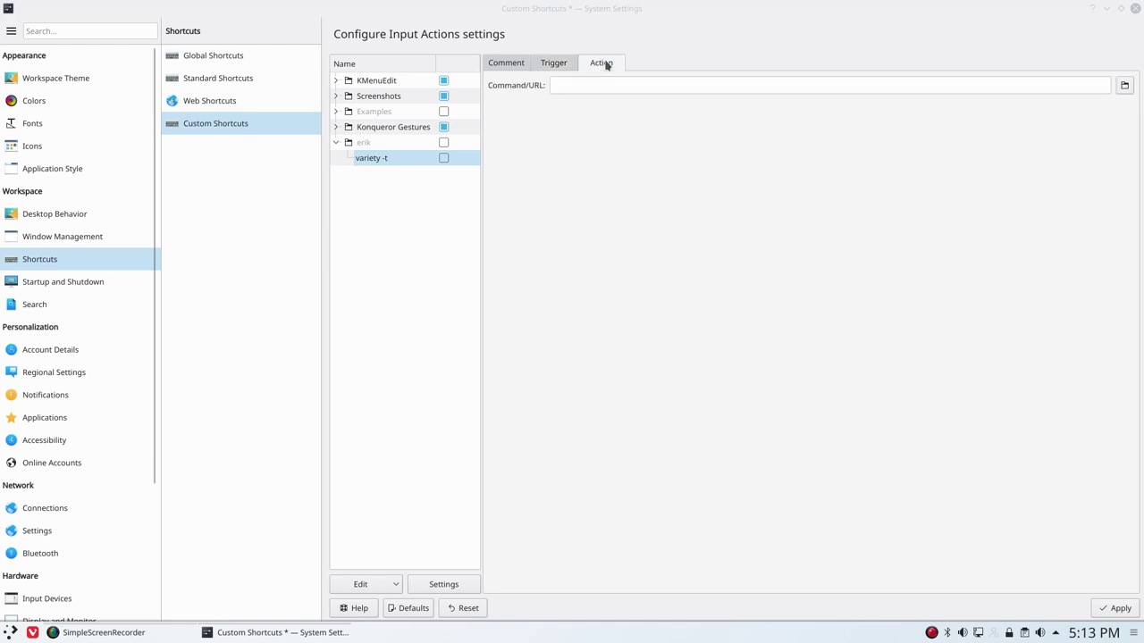
click(600, 83)
text(variety)
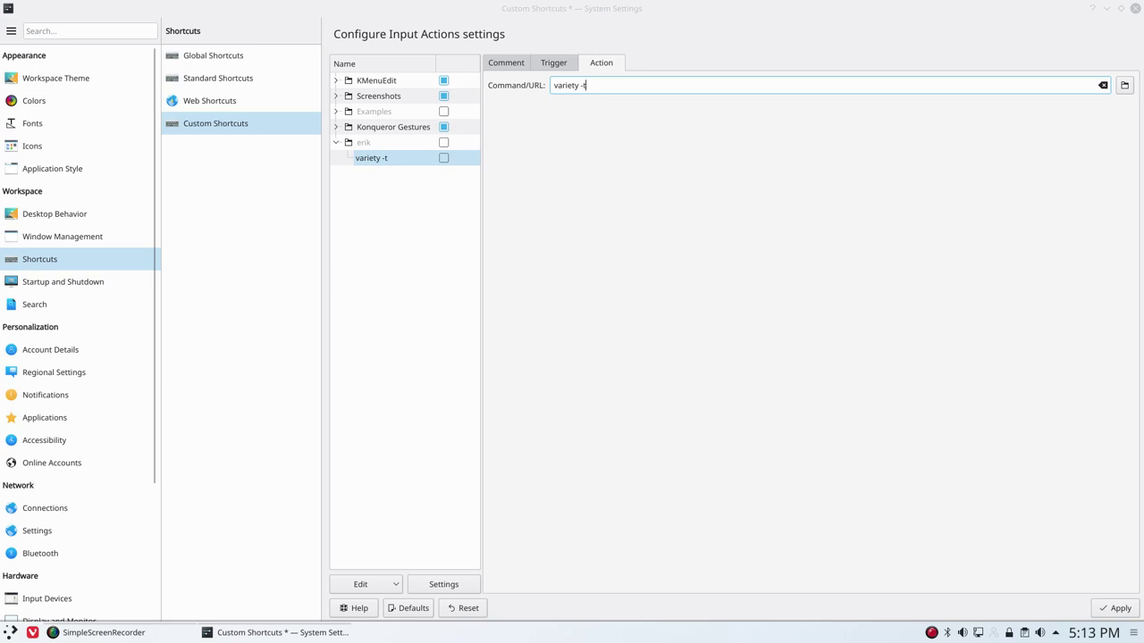
text( -t)
Apply the variety -t shortcut and verify its Comment, Trigger and Action tabs.
click(1108, 607)
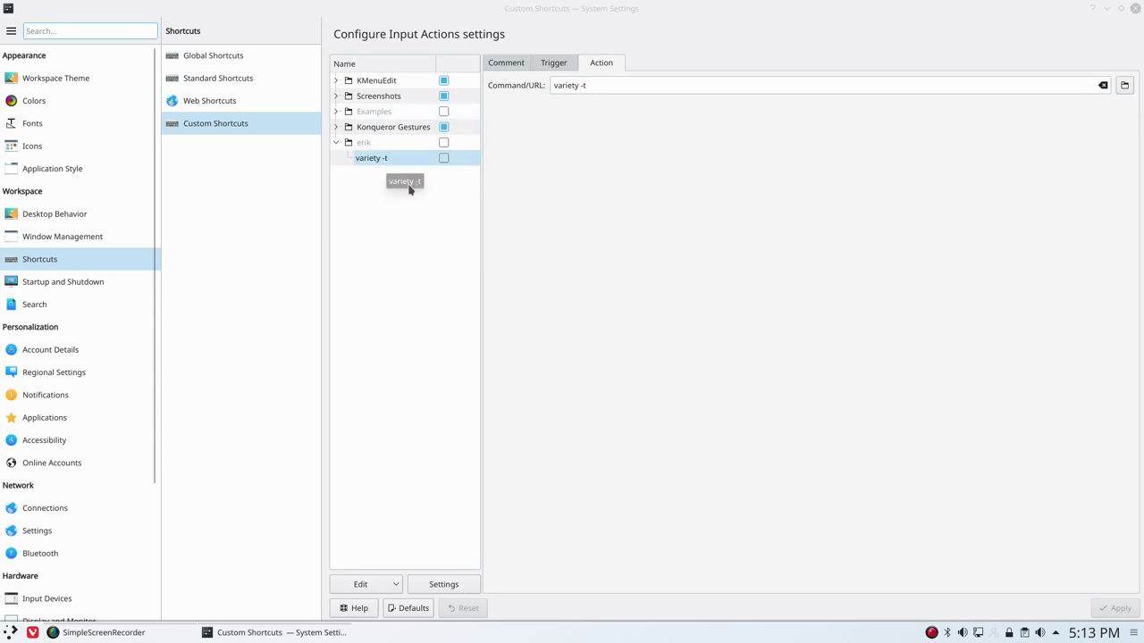
click(384, 158)
click(512, 65)
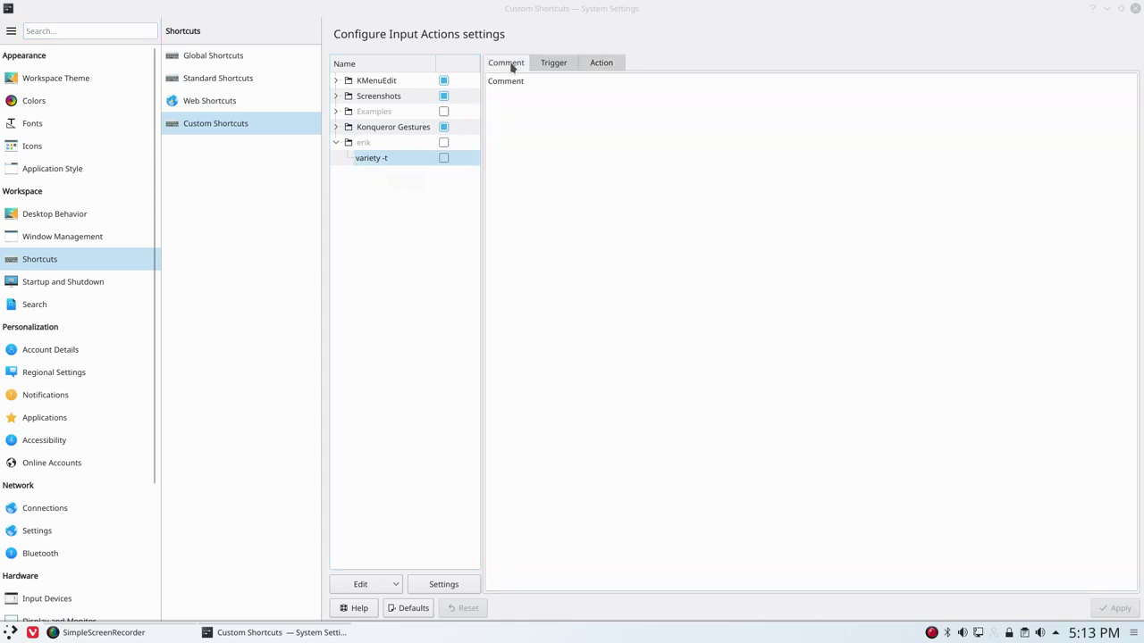
click(552, 64)
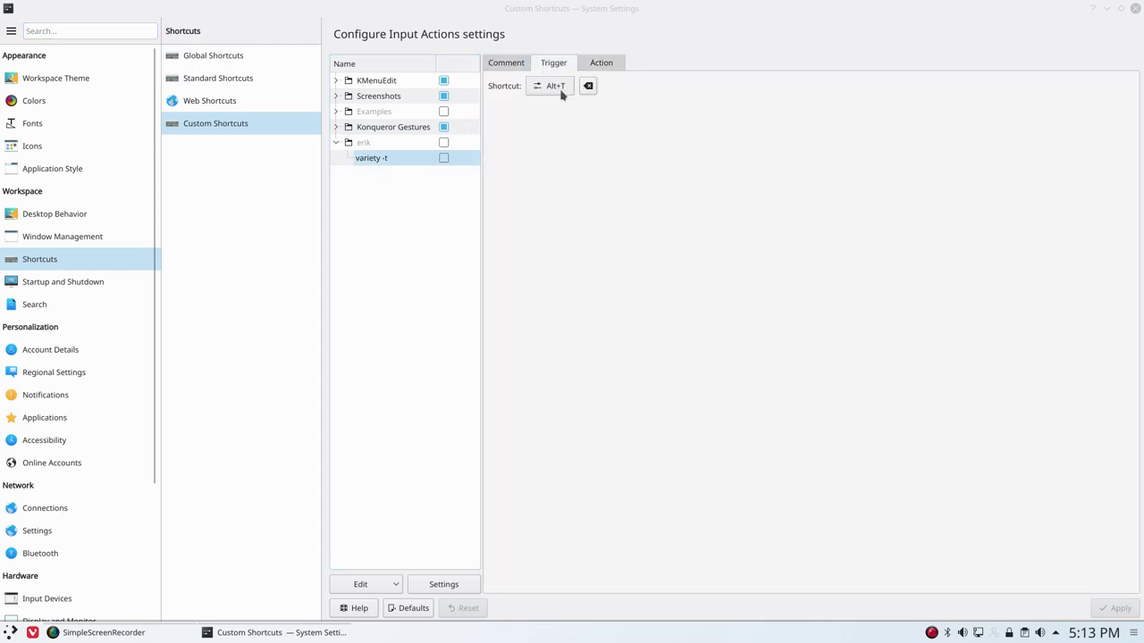
click(602, 62)
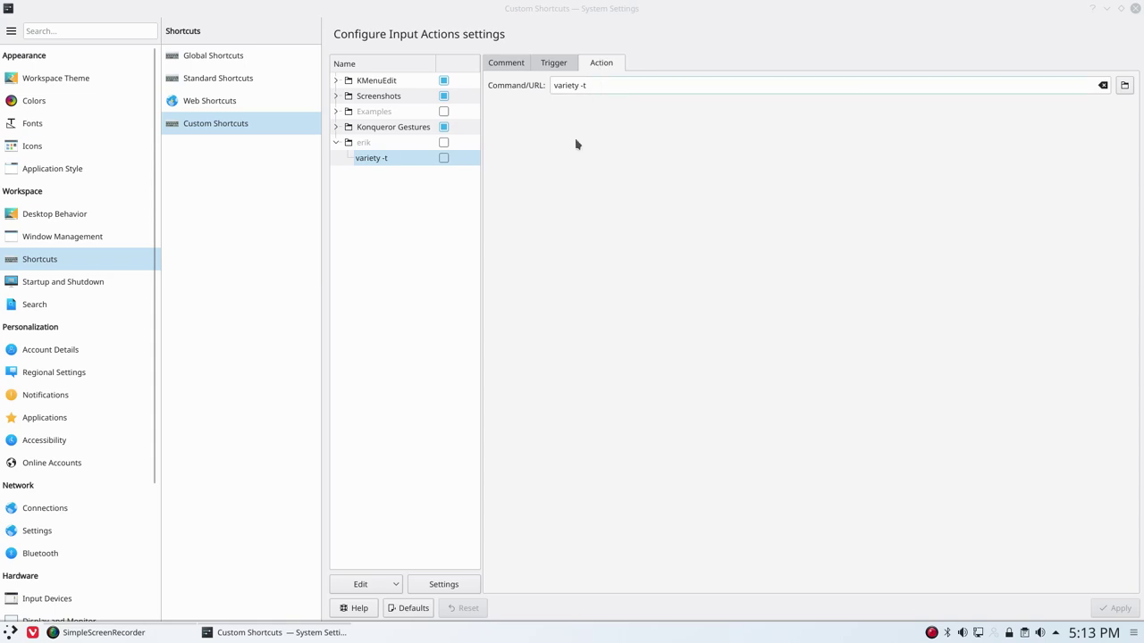
click(373, 145)
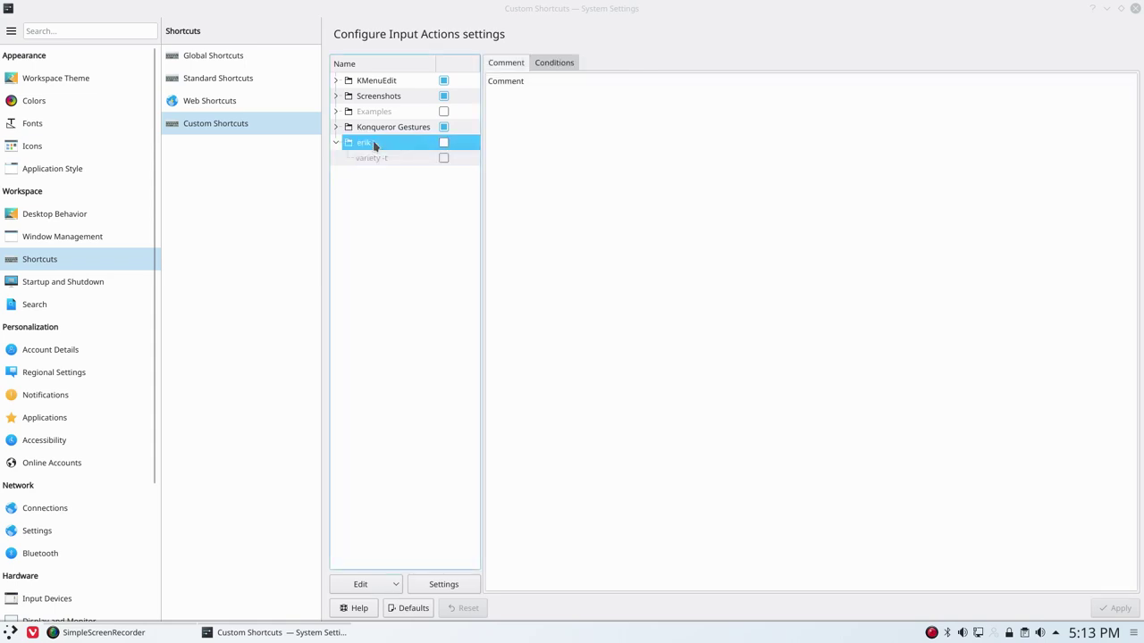
Add a second Command/URL global shortcut to erik named 'variety -n'.
click(394, 586)
mouse_move(358, 500)
mouse_move(446, 500)
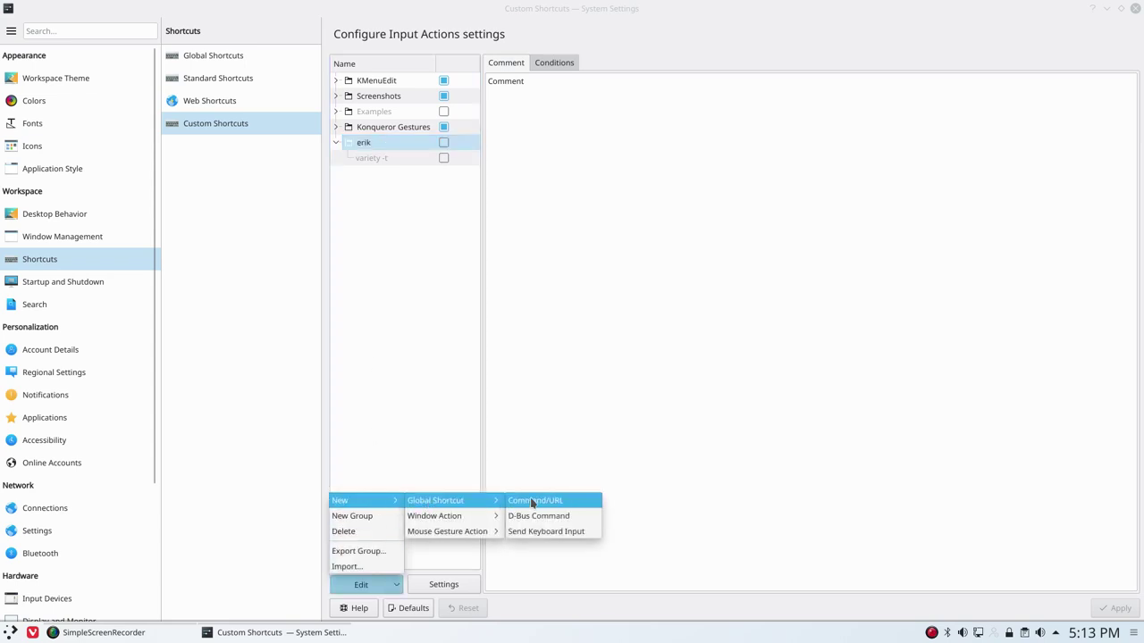
click(533, 502)
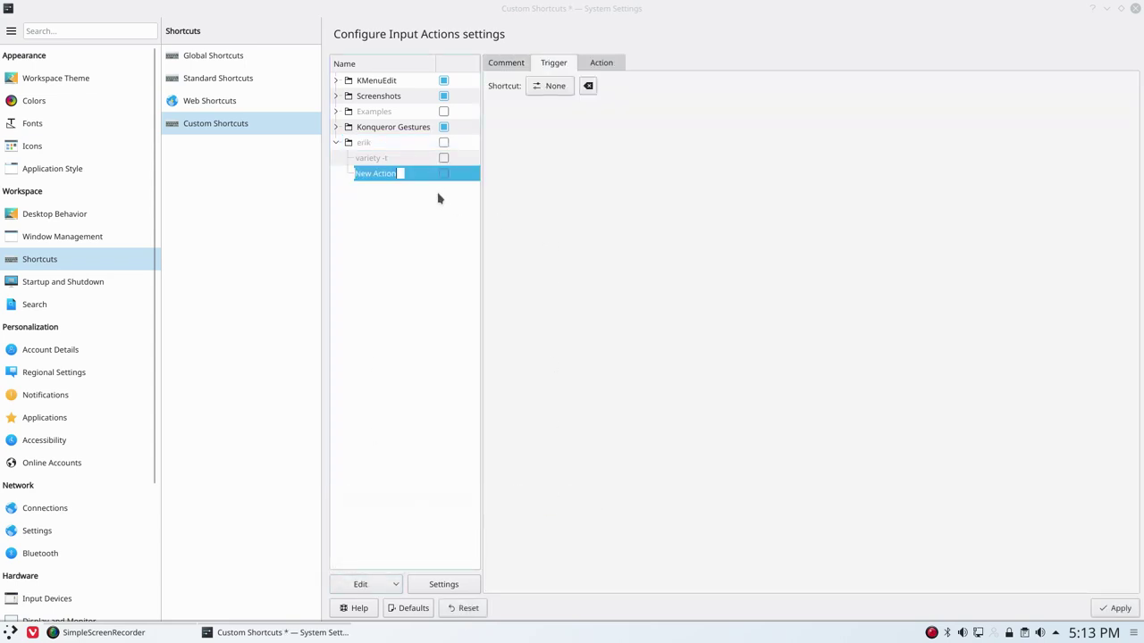
text(variety -n)
Bind variety -n to Alt+N with command 'variety -n' and apply.
click(550, 85)
key(alt+n)
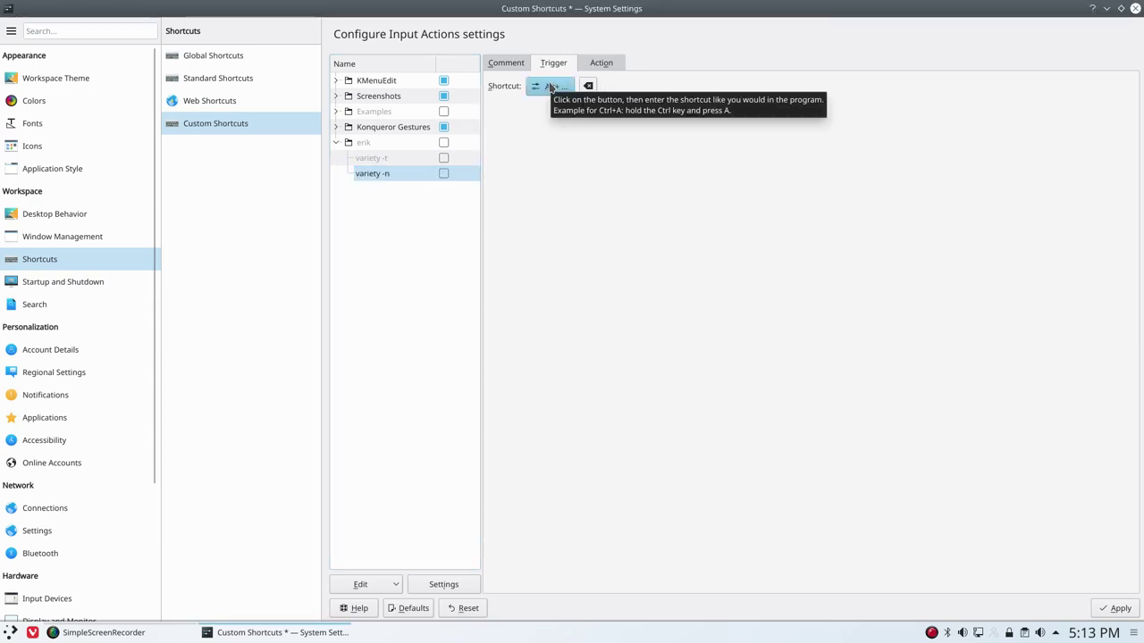
click(601, 62)
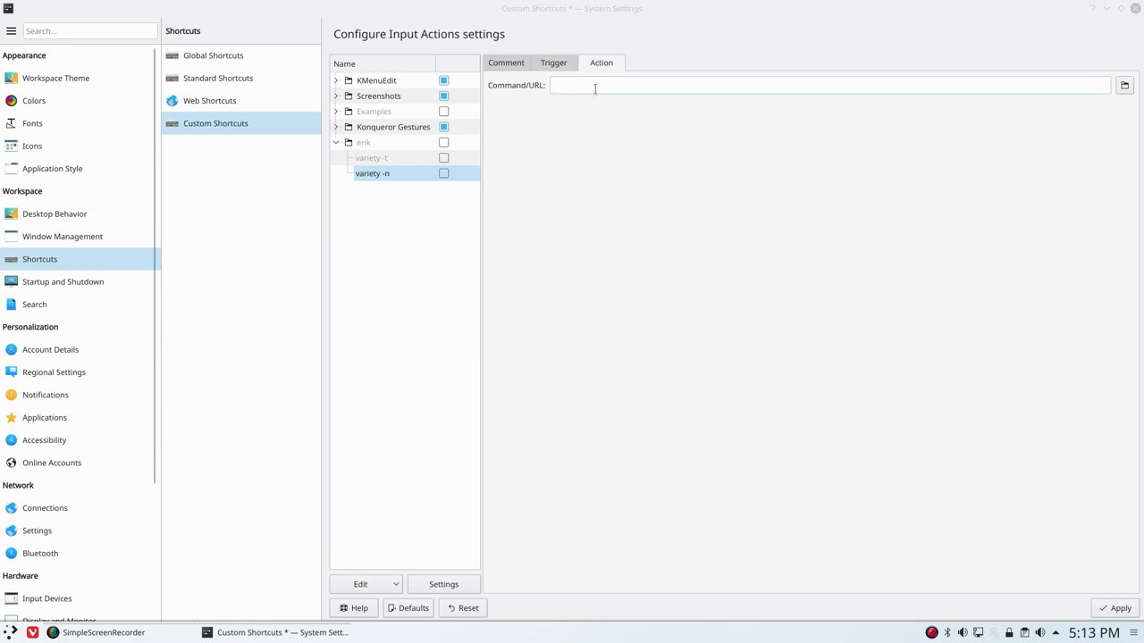
click(595, 85)
text(variety)
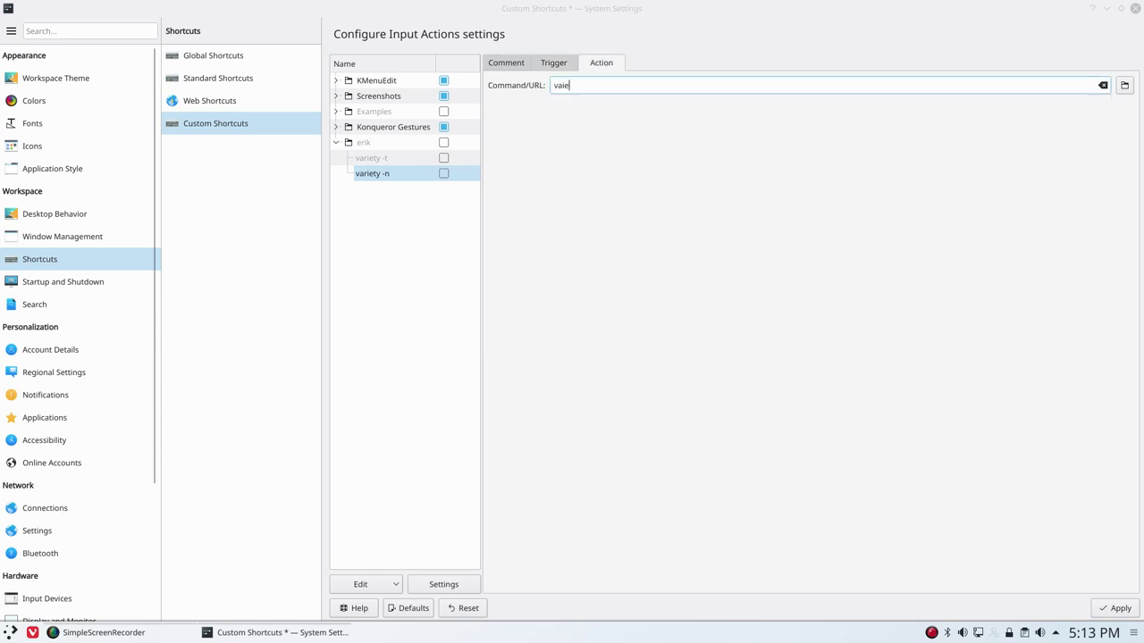
text( -n)
click(1117, 608)
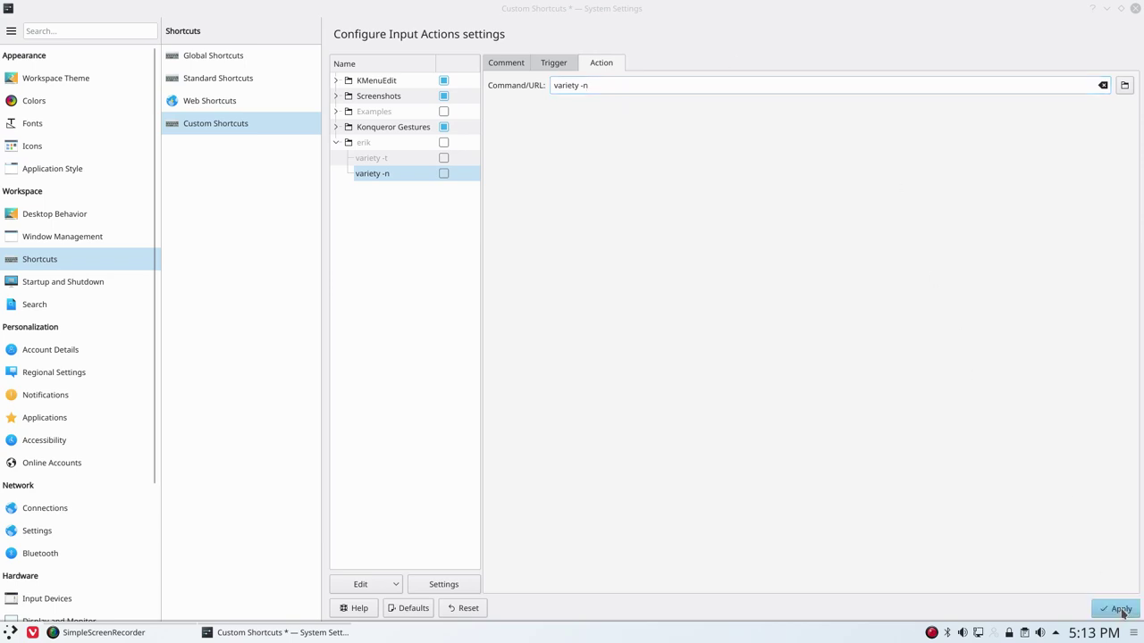
Add a third Command/URL global shortcut to erik named 'variety -p'.
click(375, 587)
mouse_move(387, 502)
mouse_move(438, 503)
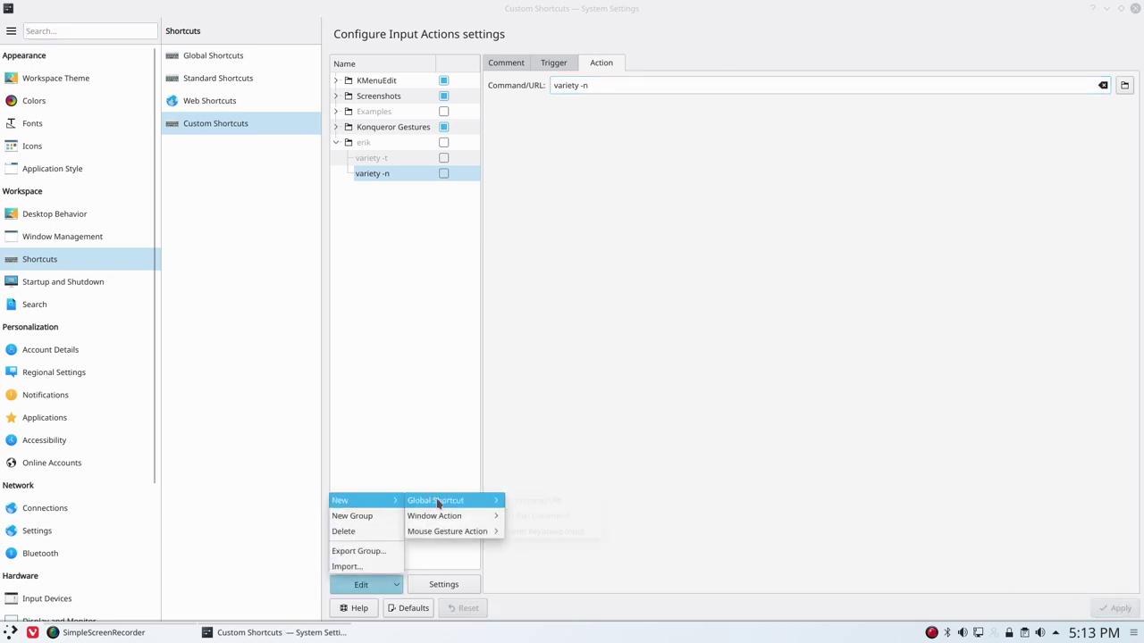
click(530, 502)
text(var)
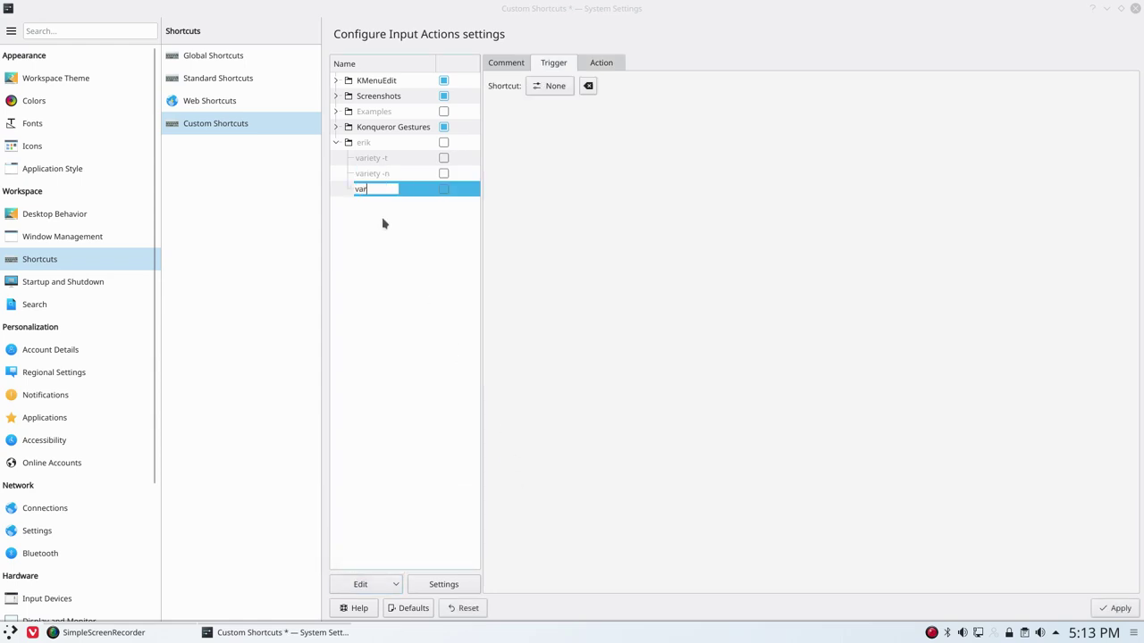
text(iety -p)
Bind variety -p to Alt+P, correcting Alt+O, with command 'variety -p', and apply.
click(551, 87)
key(alt+o)
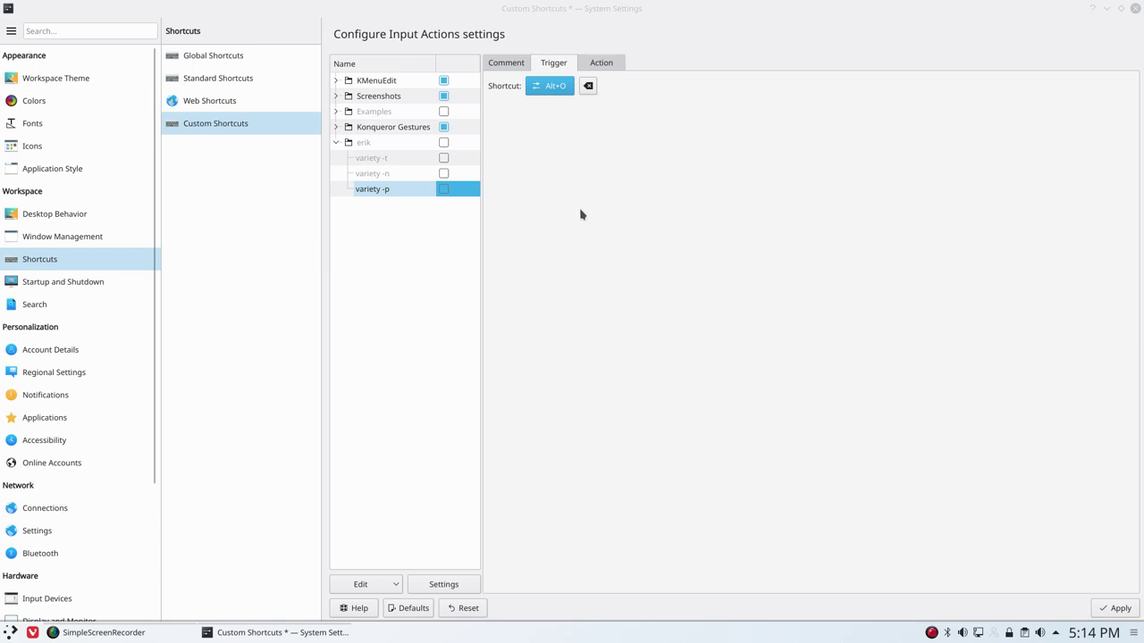
click(566, 91)
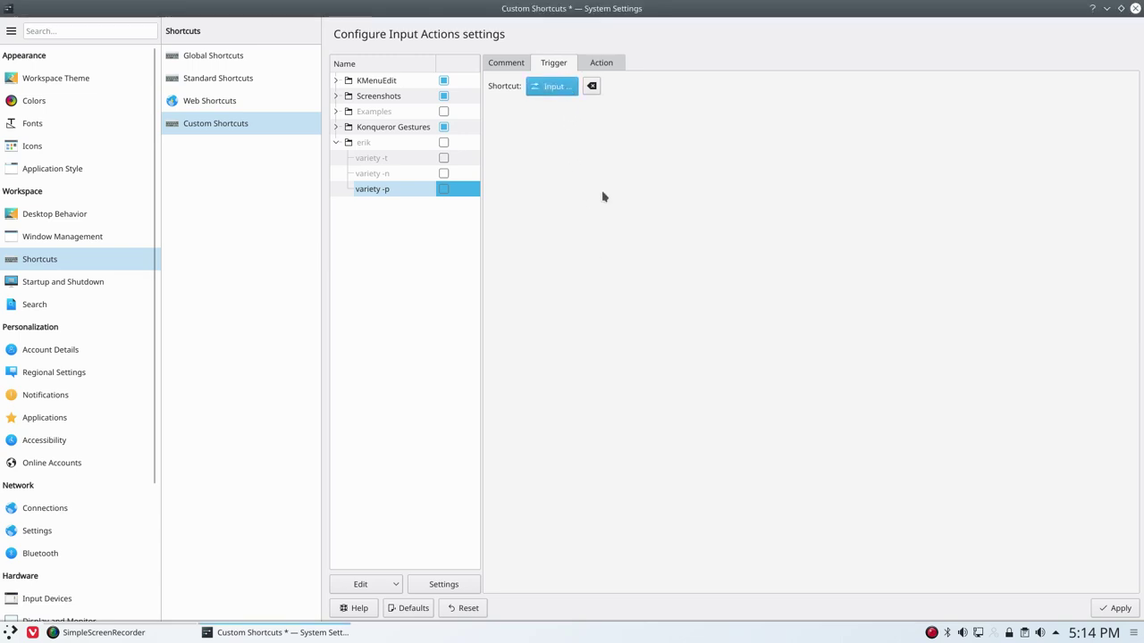
key(alt+p)
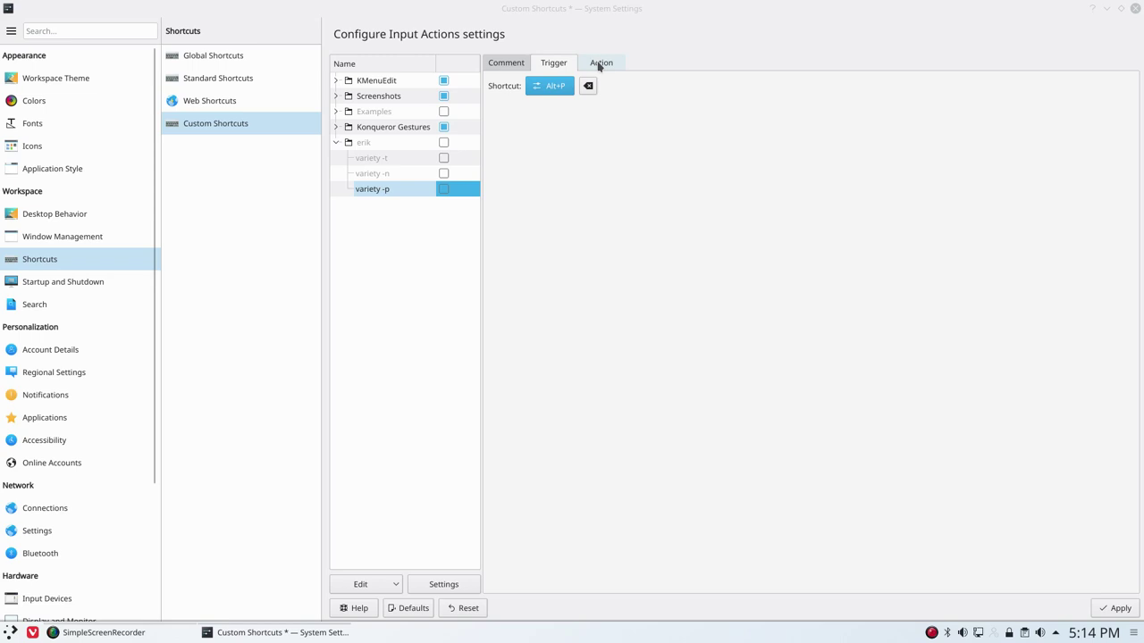
click(599, 66)
click(592, 85)
text(va)
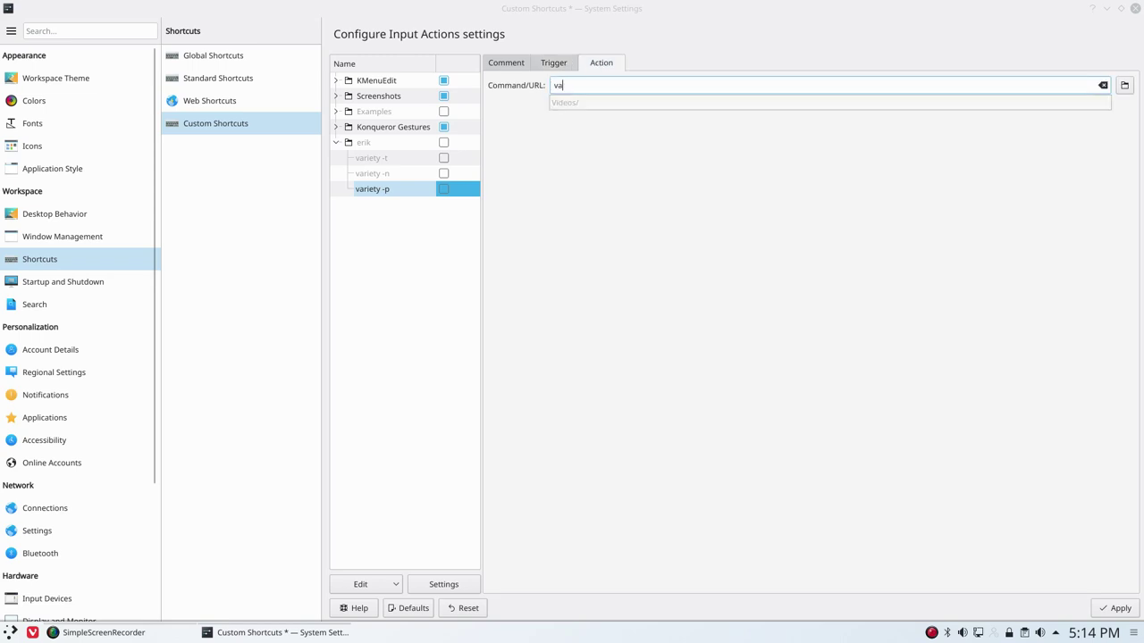
text(riety -)
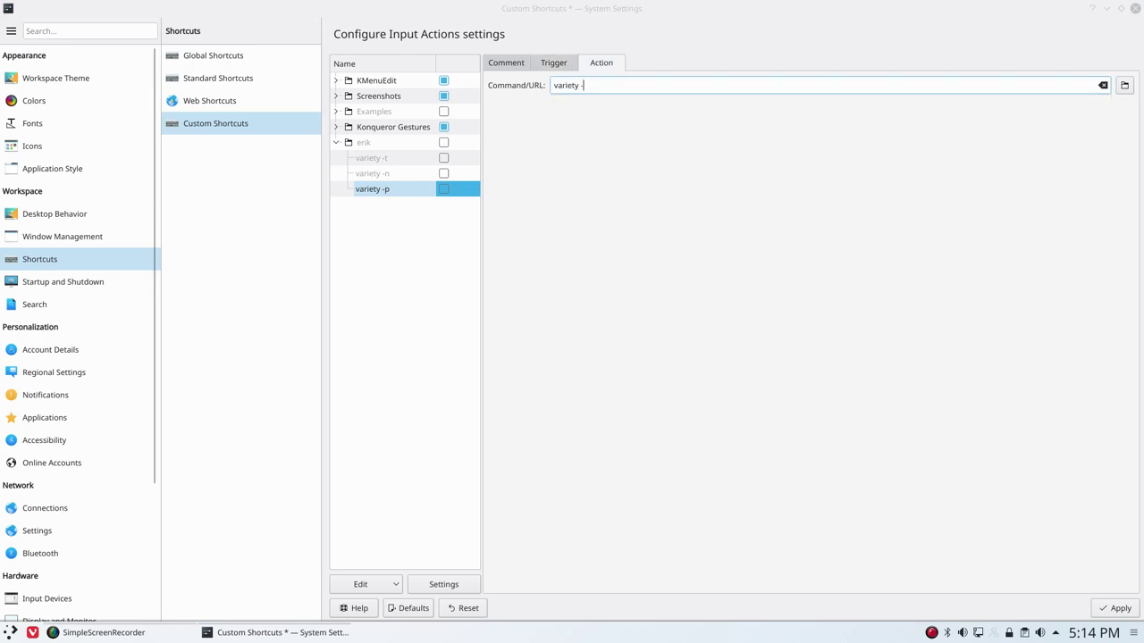
text(p)
click(1098, 611)
Add a new command shortcut under erik named 'variety -f'.
click(384, 584)
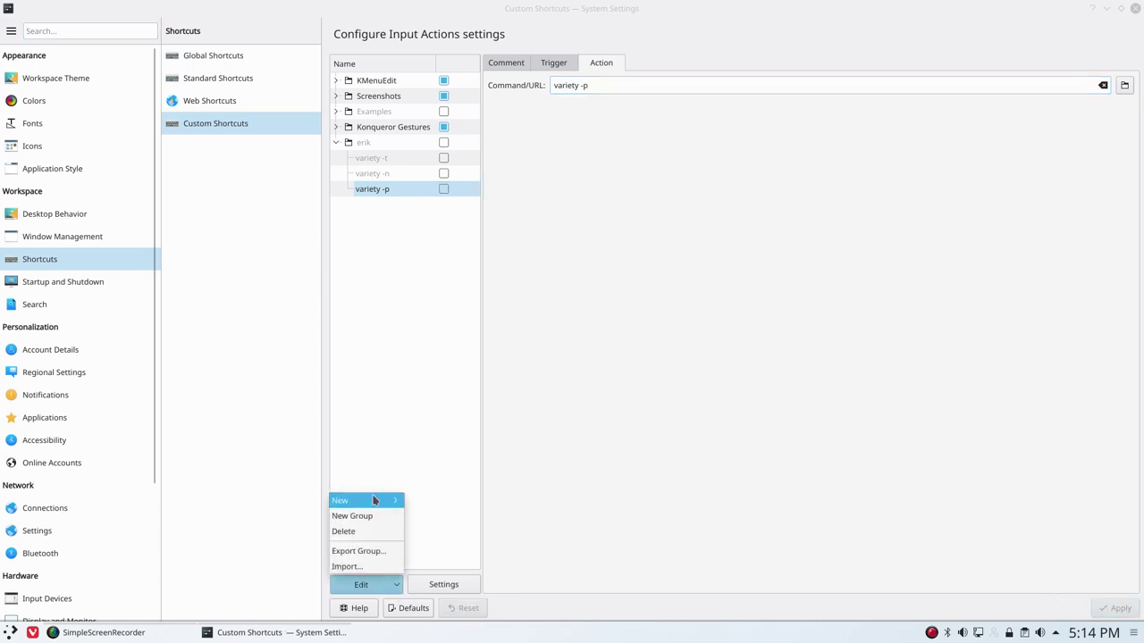
mouse_move(375, 500)
mouse_move(447, 502)
click(545, 503)
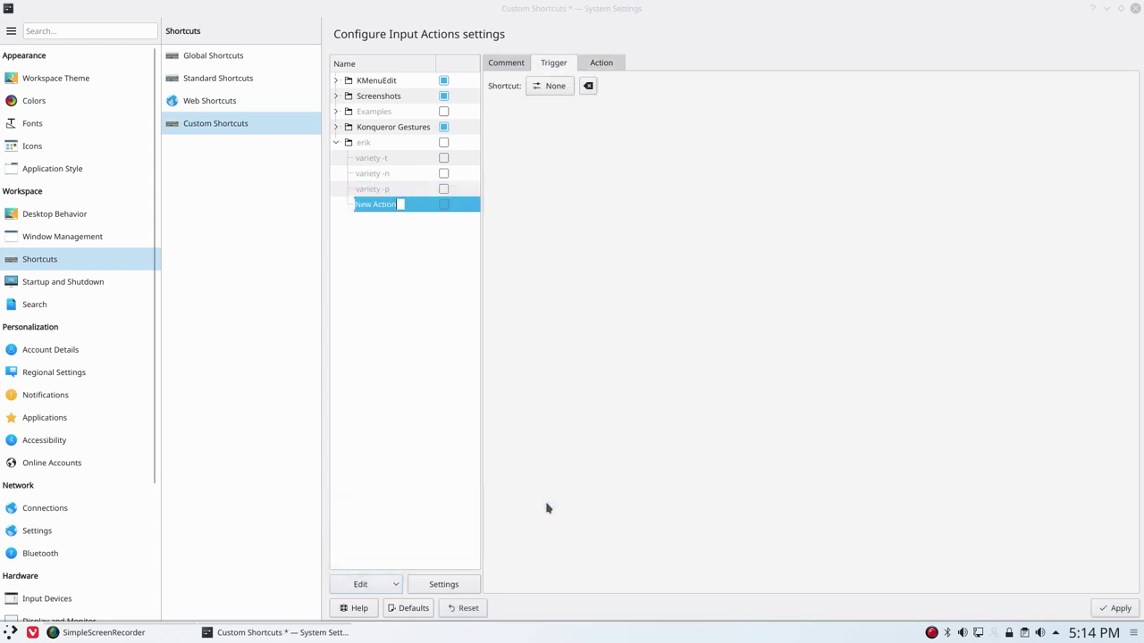
text(a)
text(ariety)
text( -f)
key(Return)
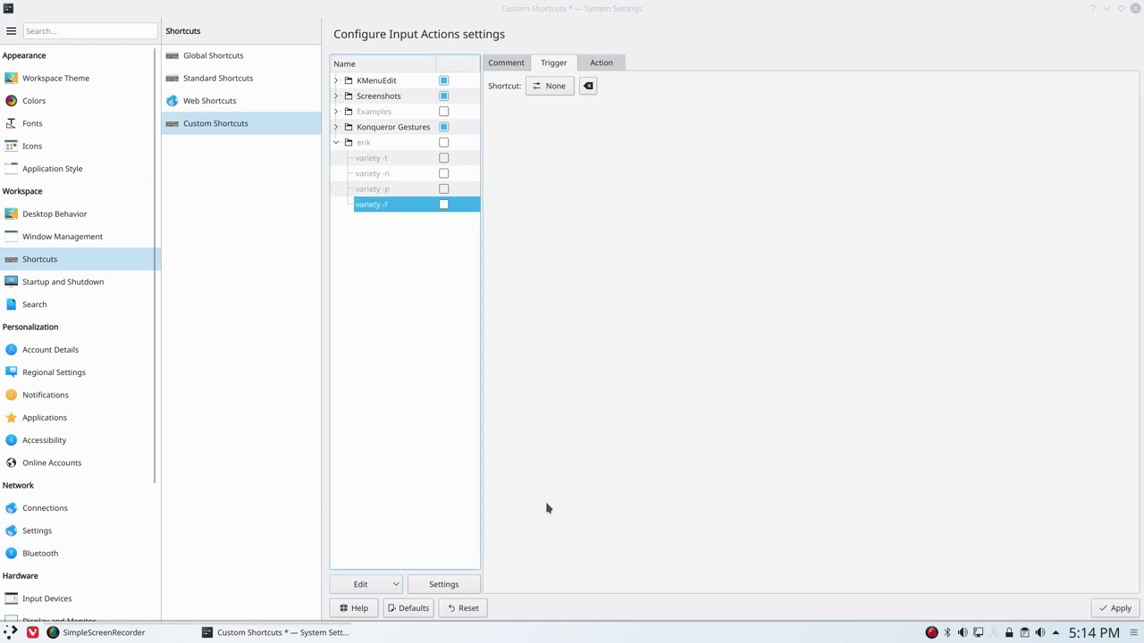
Record Alt+F as its trigger and start entering the command 'variety' in Command/URL.
click(540, 97)
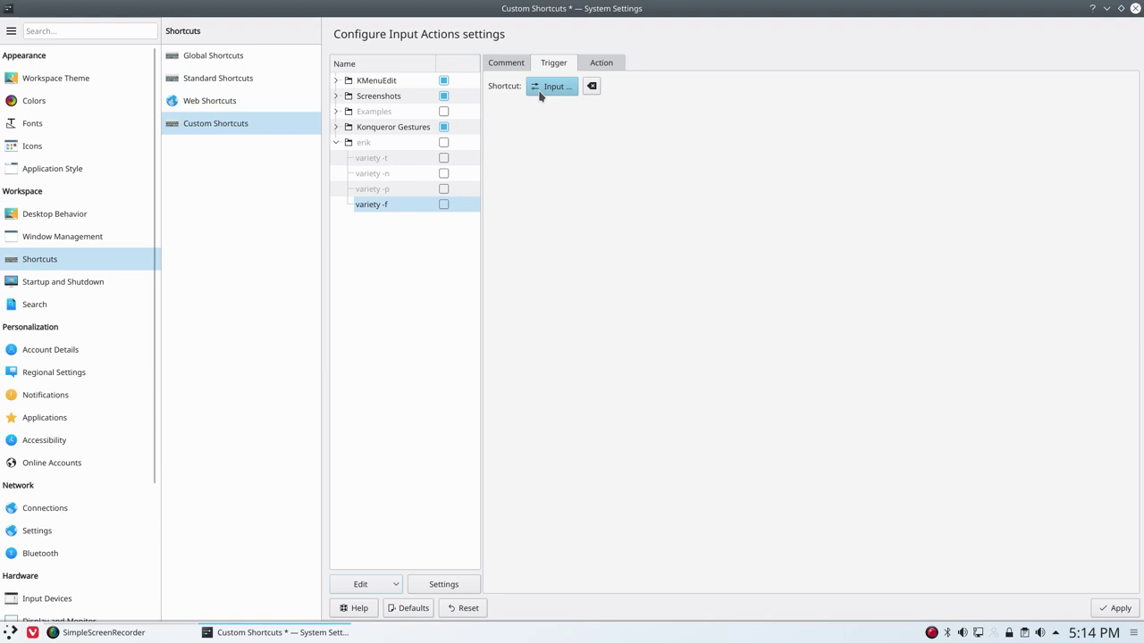
key(alt+f)
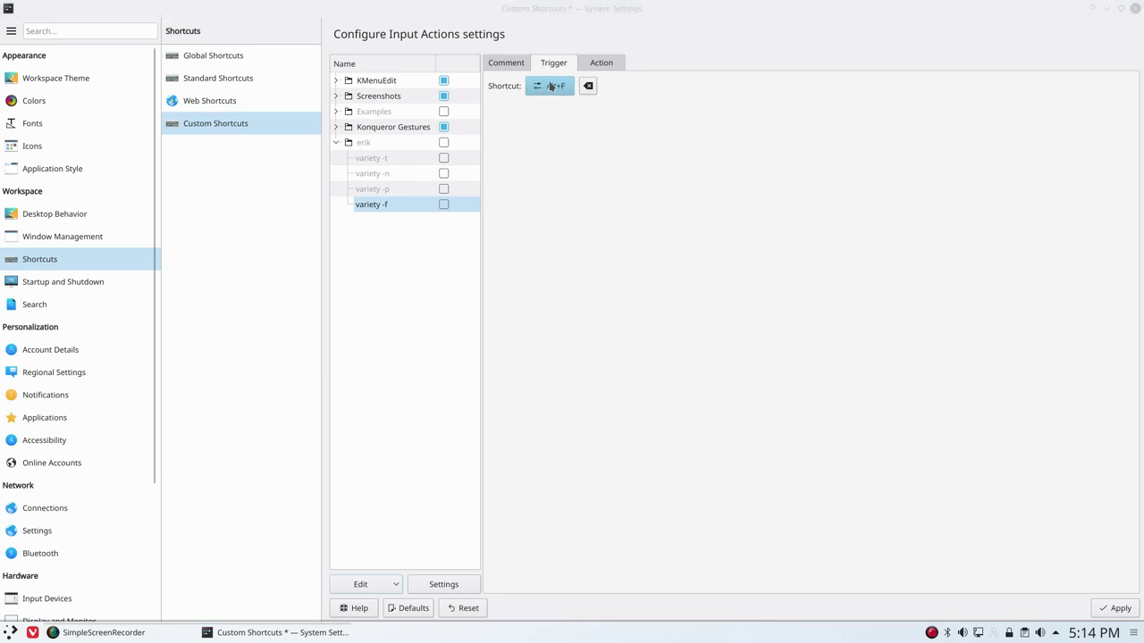
click(602, 65)
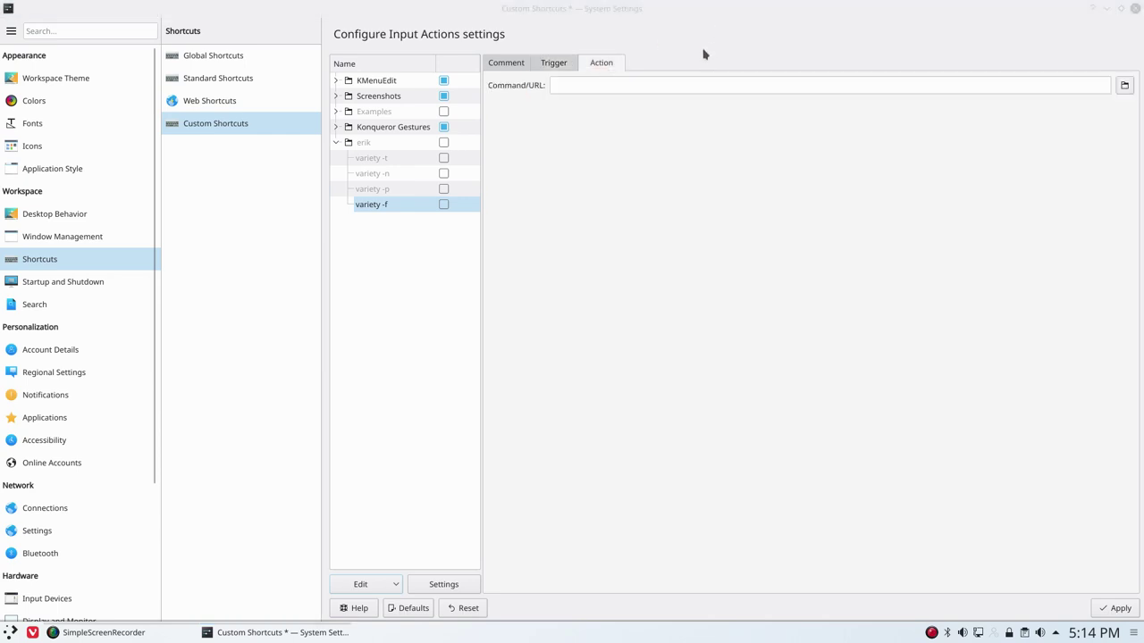
click(655, 84)
text(variety -f)
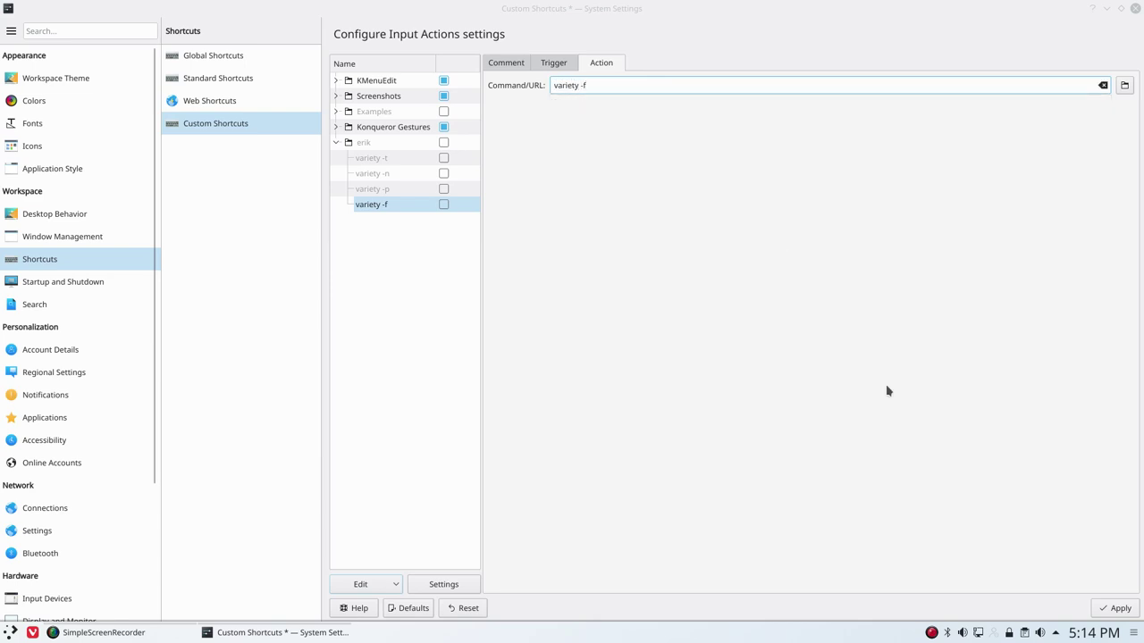
Apply the changes so the variety -f shortcut is saved.
key(alt+a)
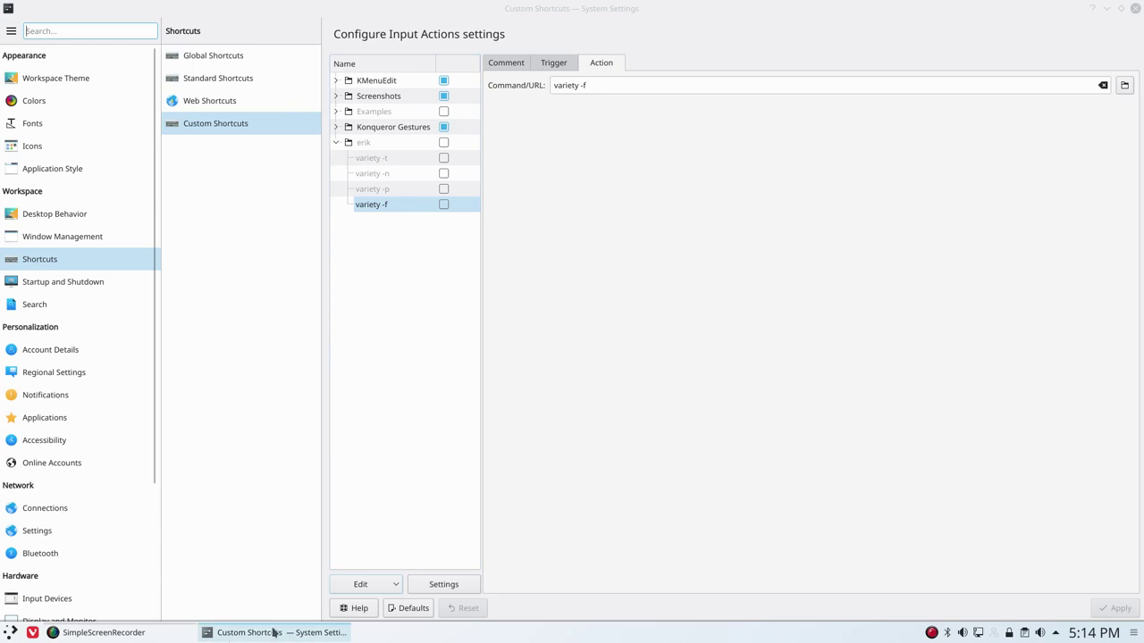
In a new terminal, run 'variety --help', select the --toggle-pause option, and move the window aside.
key(ctrl+alt+t)
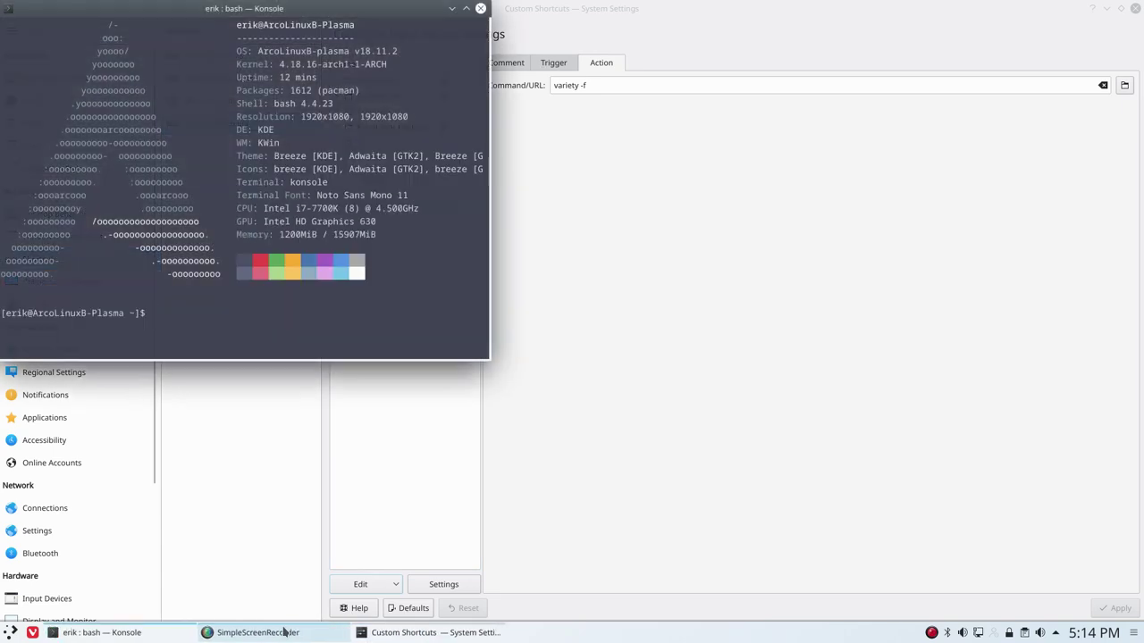
text(variety --help)
key(Return)
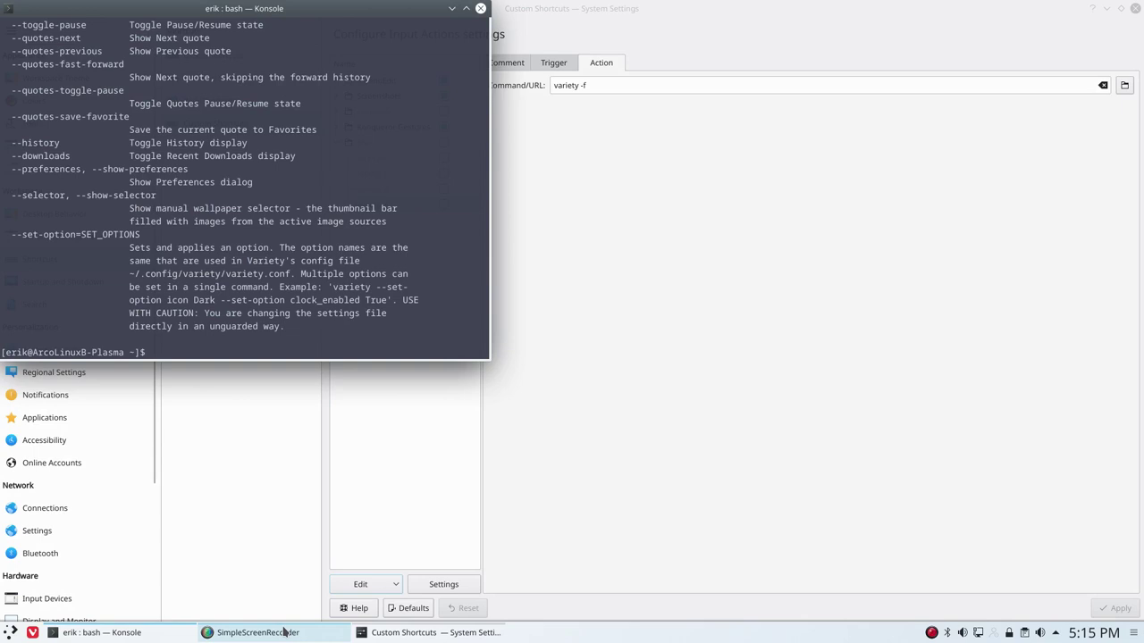
scroll(170, 286, up, 3)
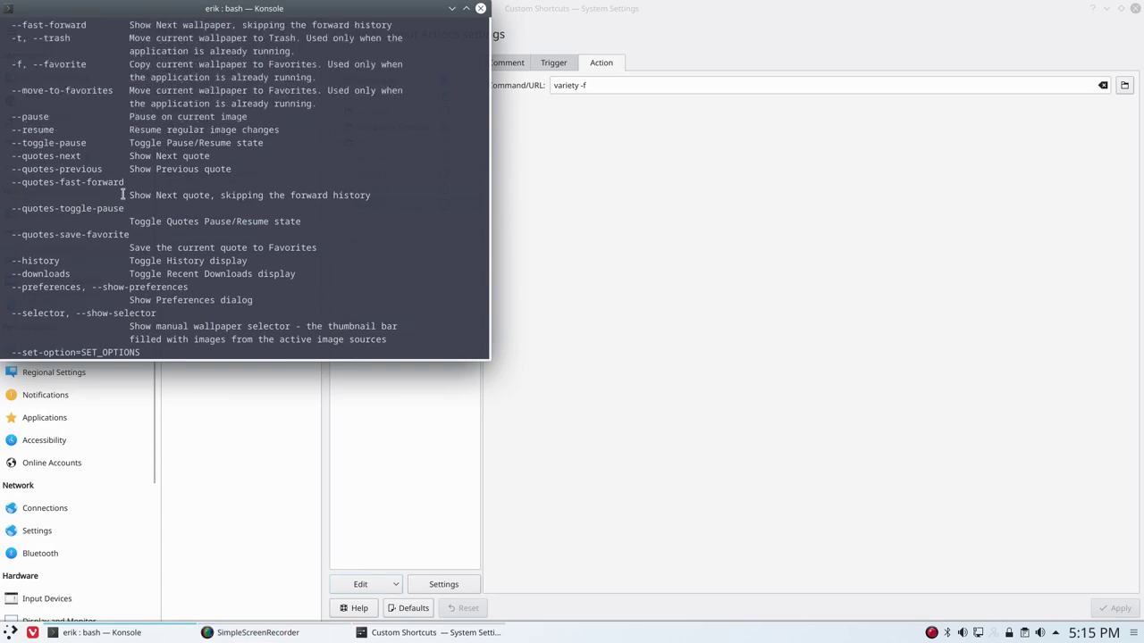
drag(93, 143, 4, 140)
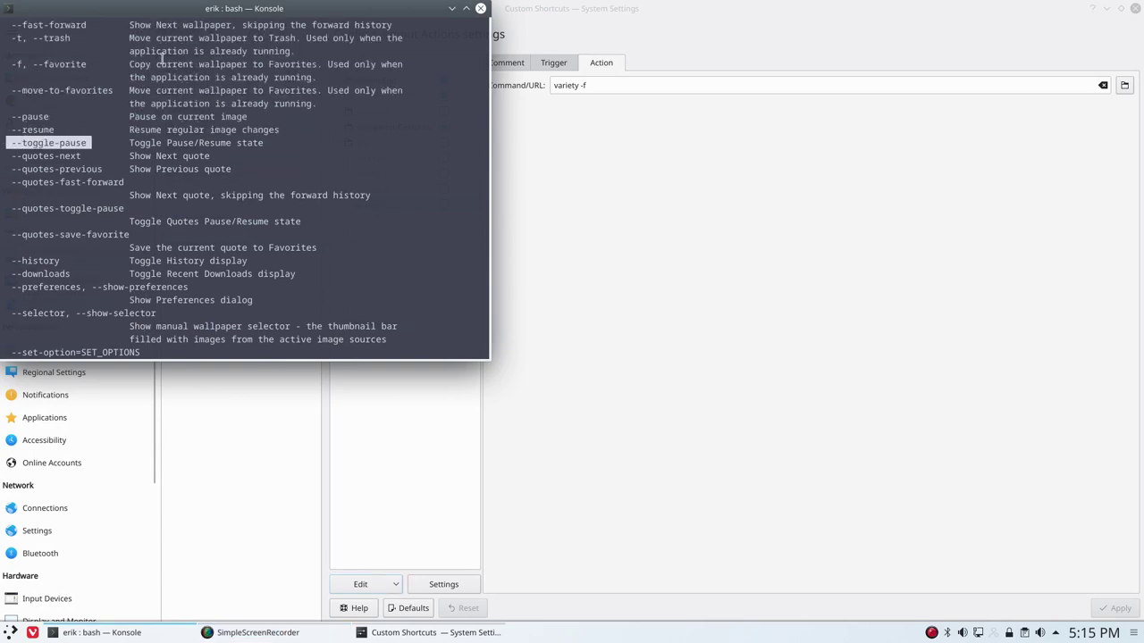
drag(228, 12, 1143, 89)
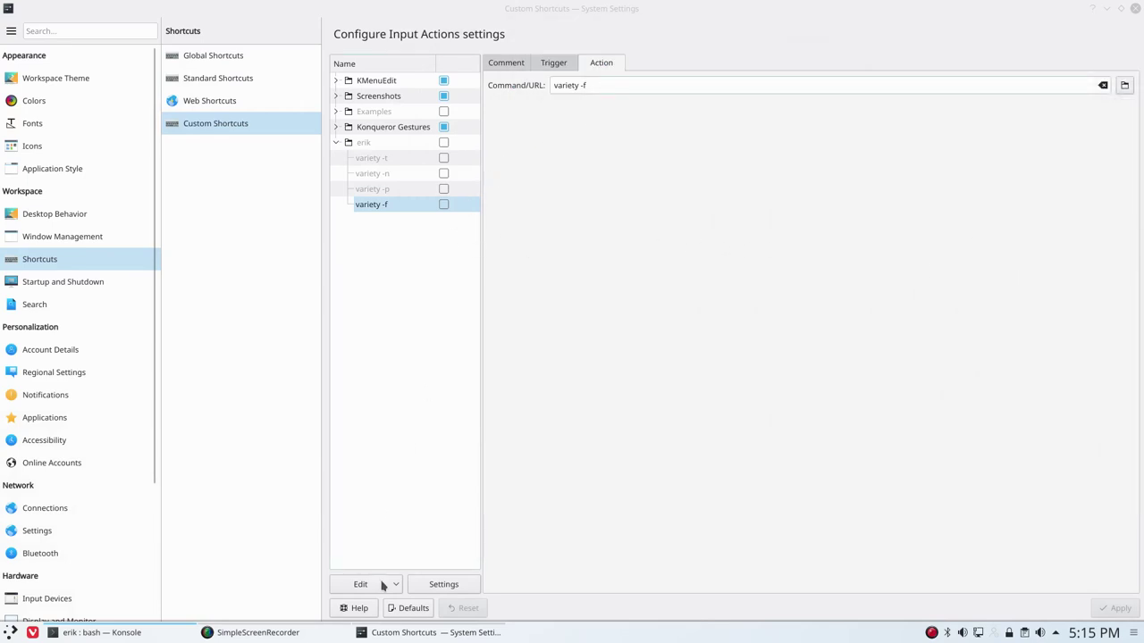
Create a new erik command shortcut named 'variety tp' and begin recording its trigger.
click(386, 586)
mouse_move(366, 500)
mouse_move(417, 505)
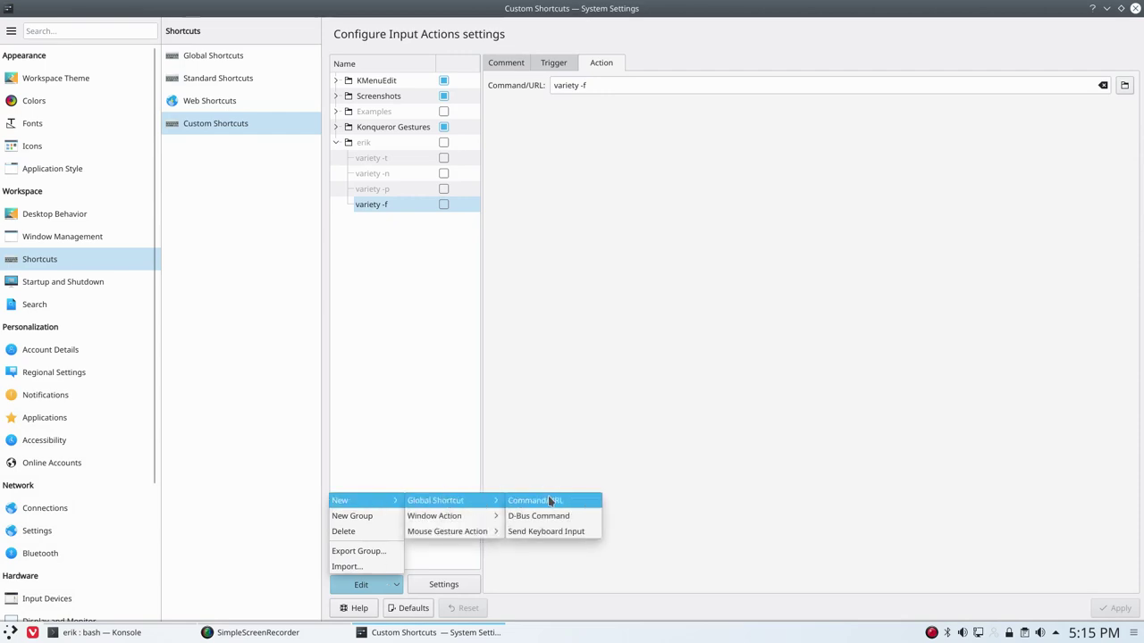
click(558, 501)
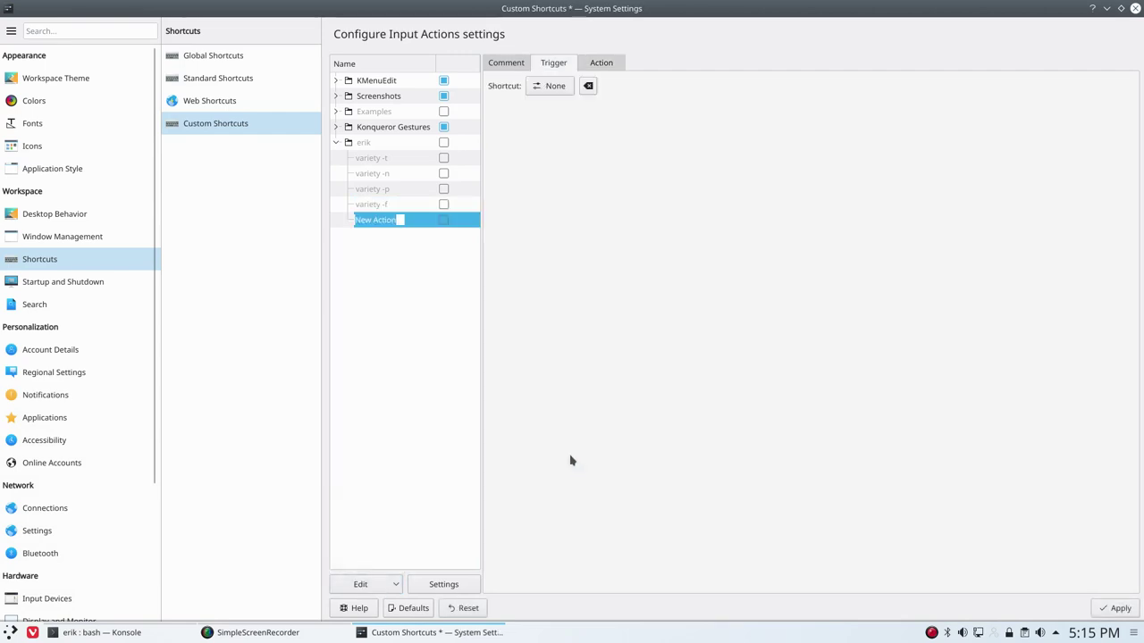
text(variety)
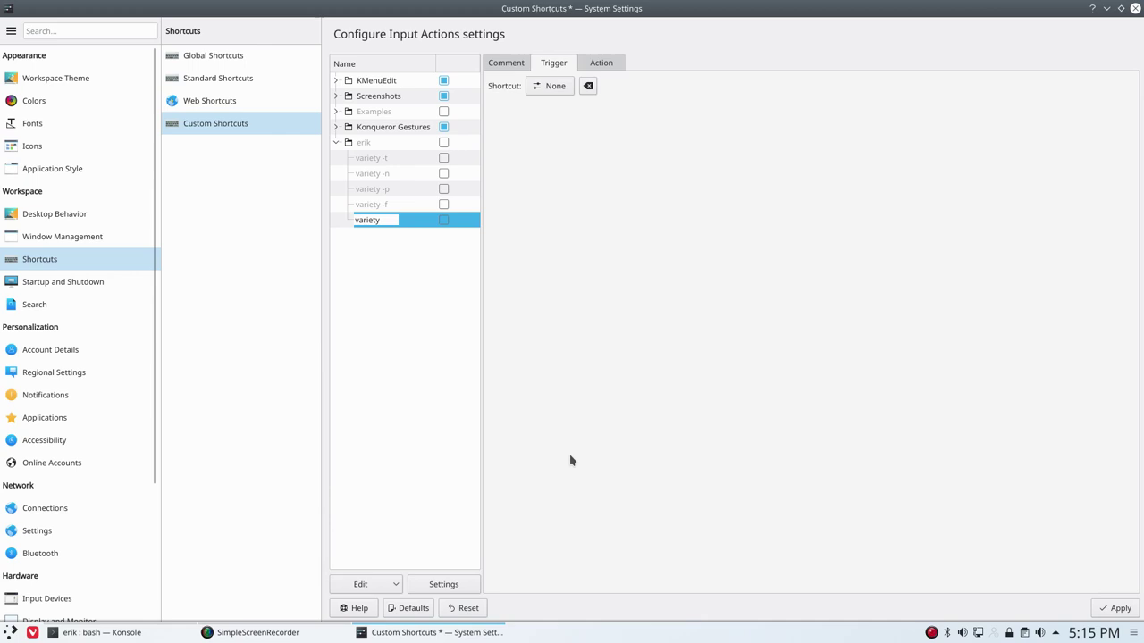
text( tp)
key(Return)
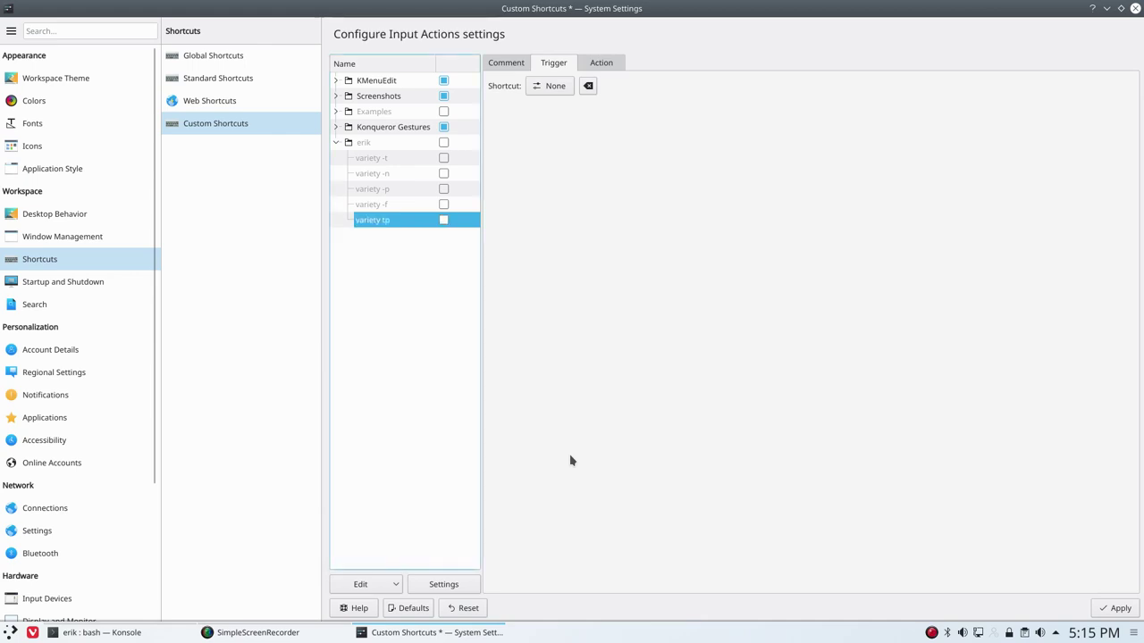
click(551, 87)
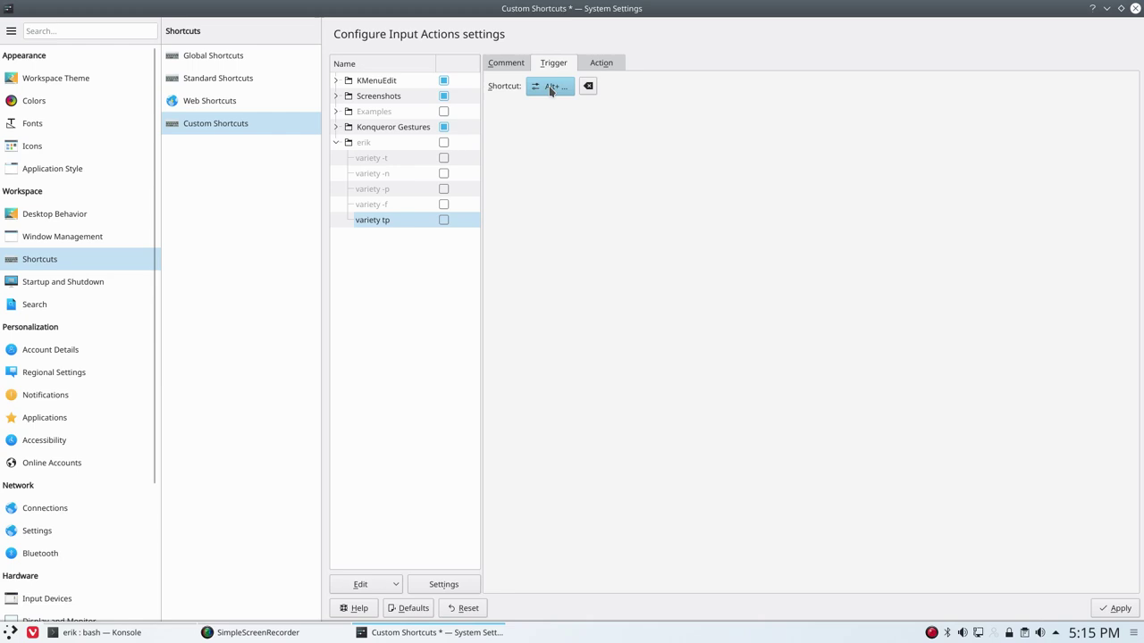
Give variety tp the Alt+O trigger after declining the conflicting Alt+Up, and show its command settings.
key(alt+Up)
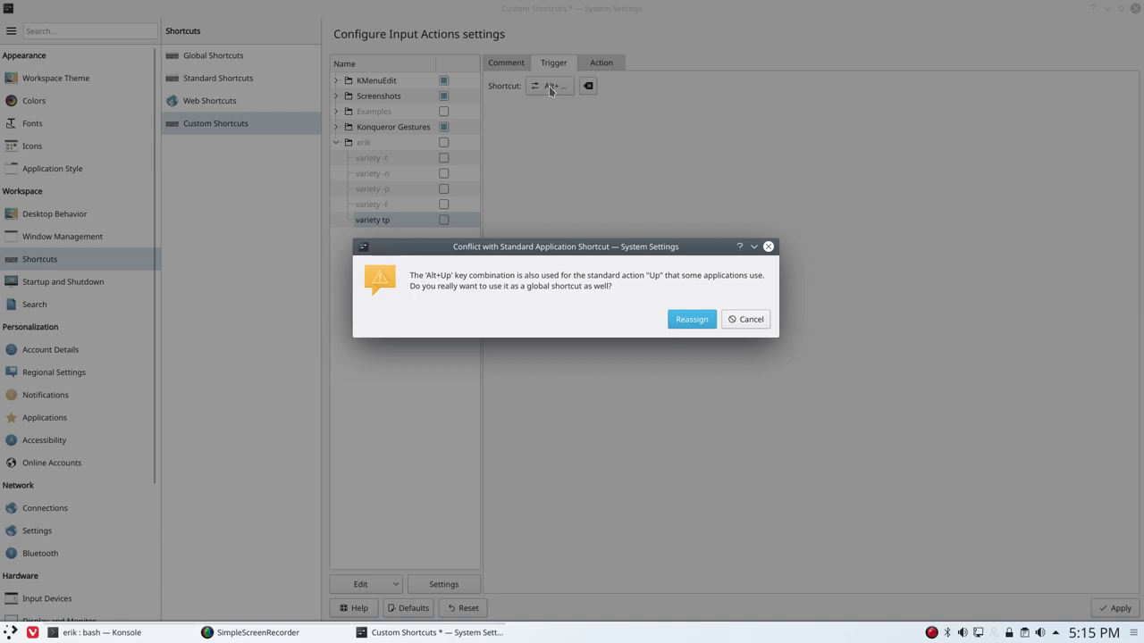
click(752, 319)
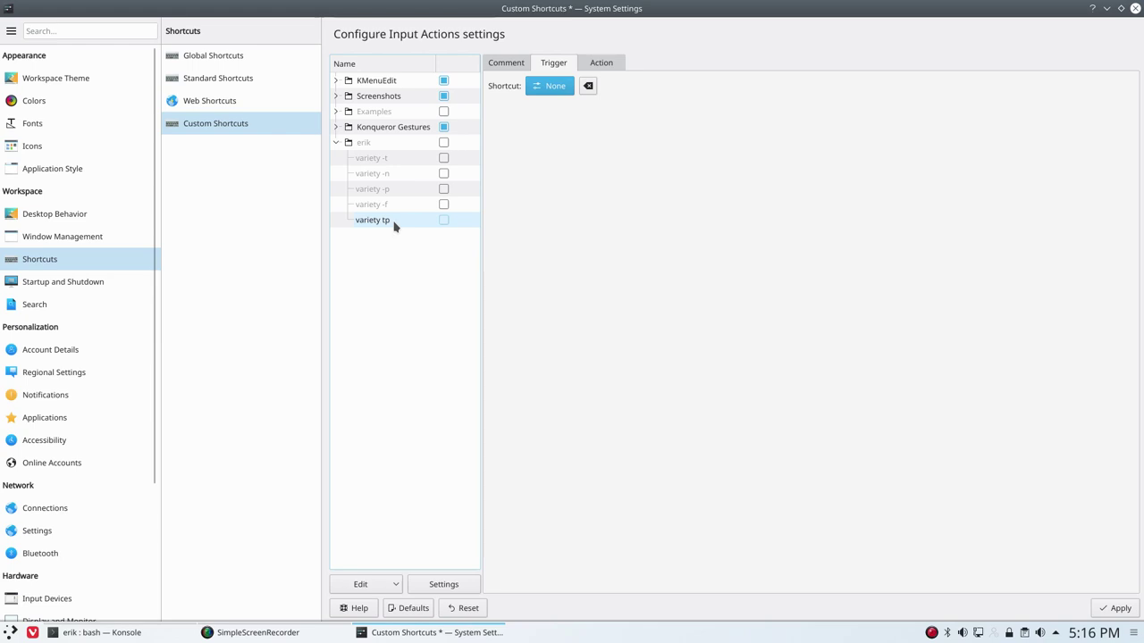
click(548, 88)
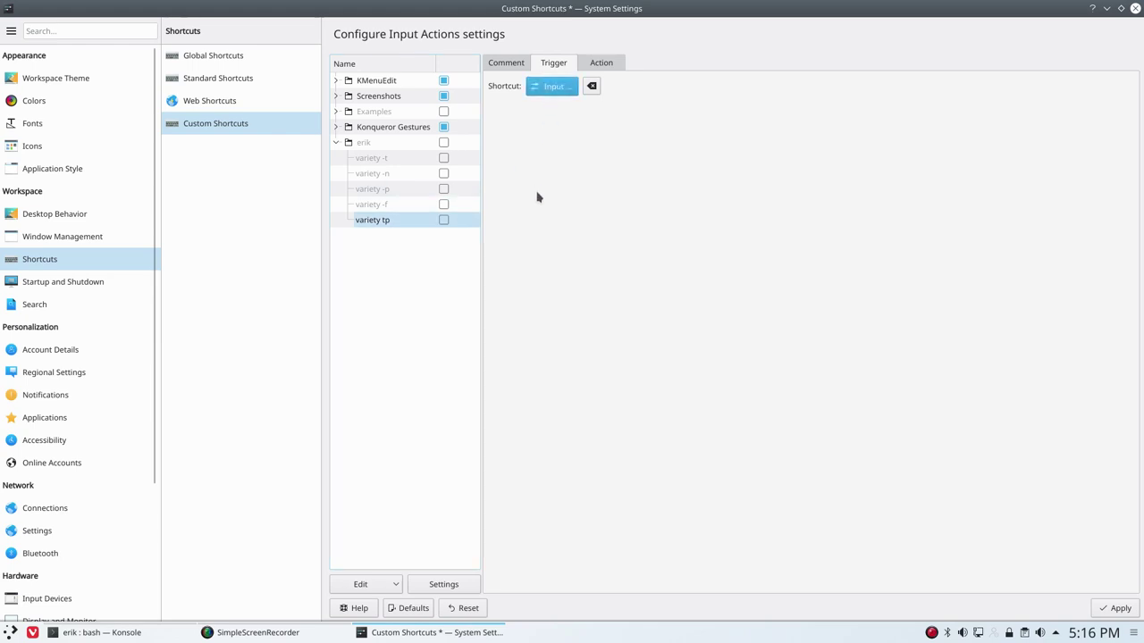
key(alt+o)
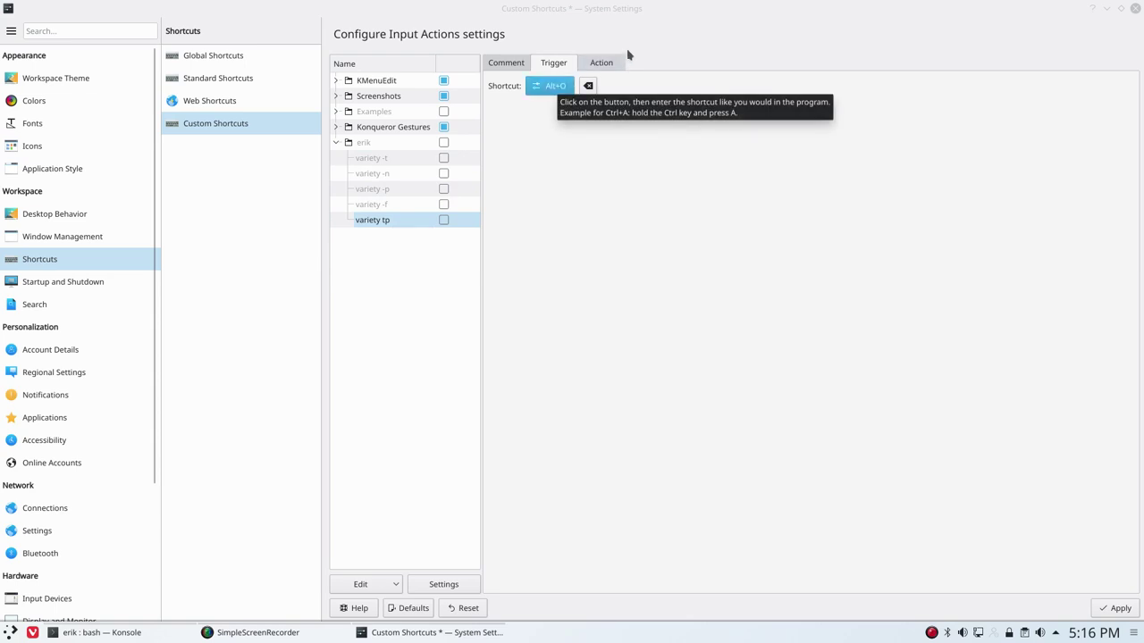
click(602, 68)
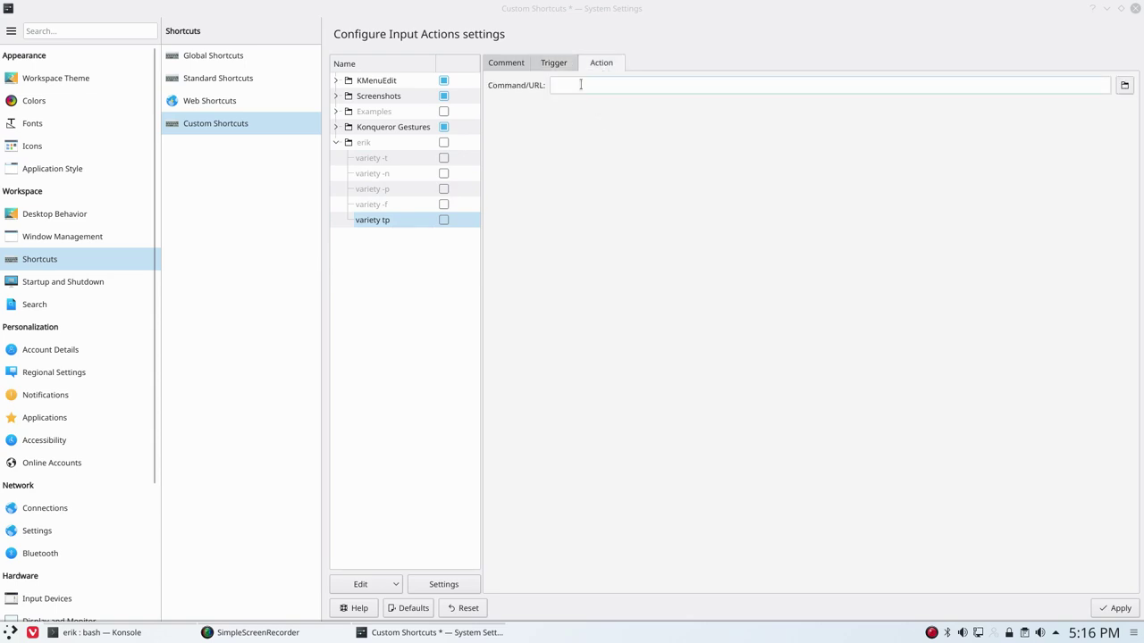
Set variety tp's command to 'variety --toggle-pause', close the help terminal, and apply.
click(581, 84)
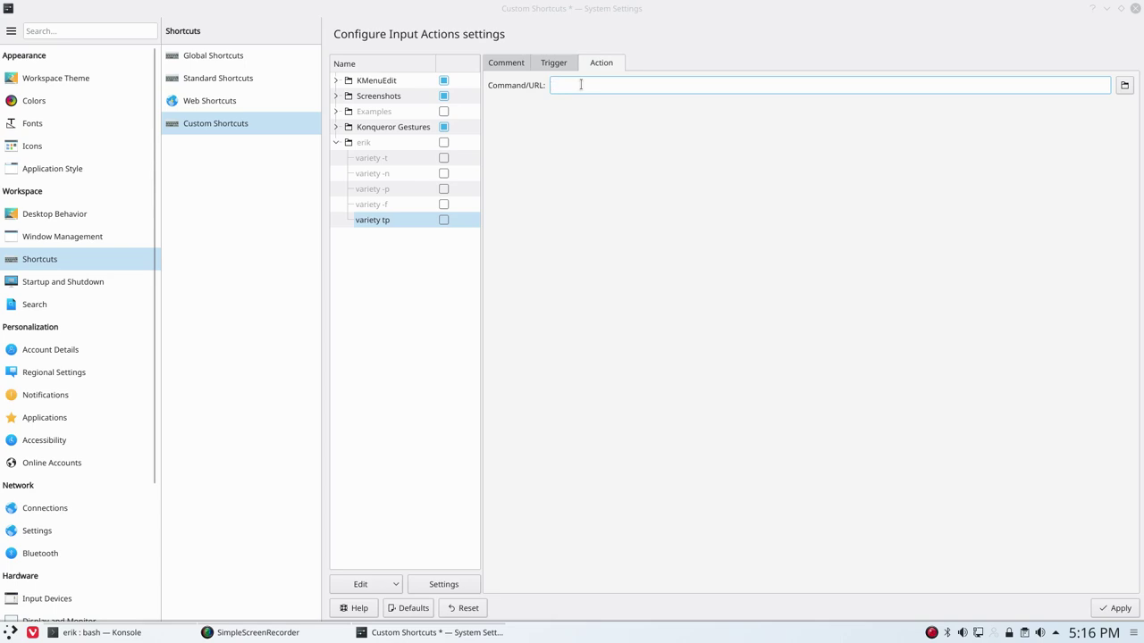
text(variety --toggle-pause)
key(alt+Tab)
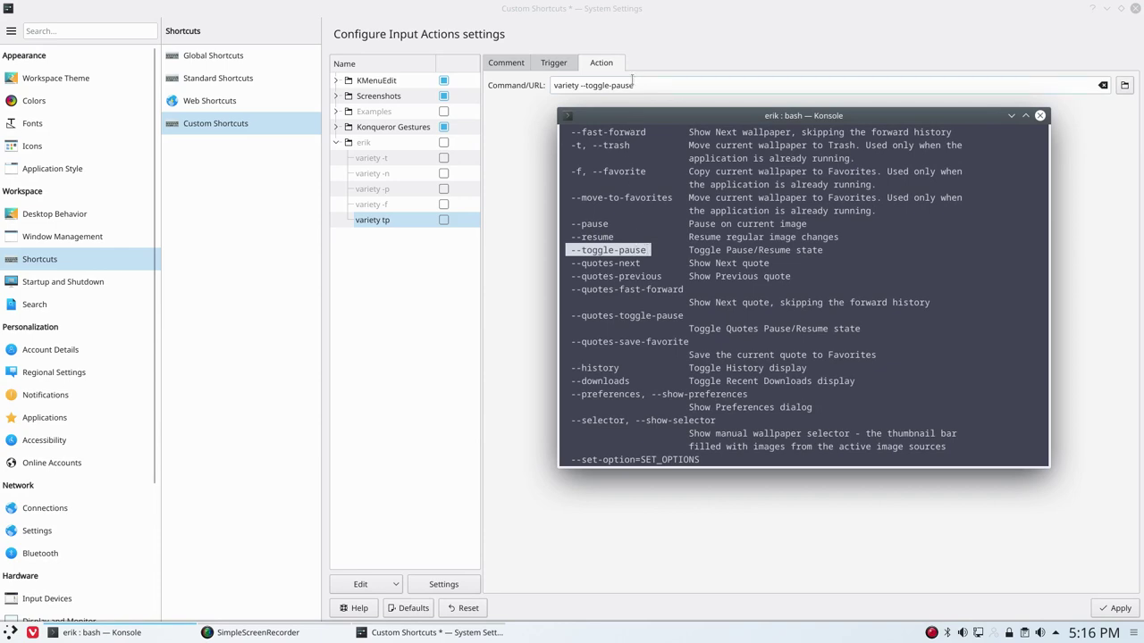
click(1040, 115)
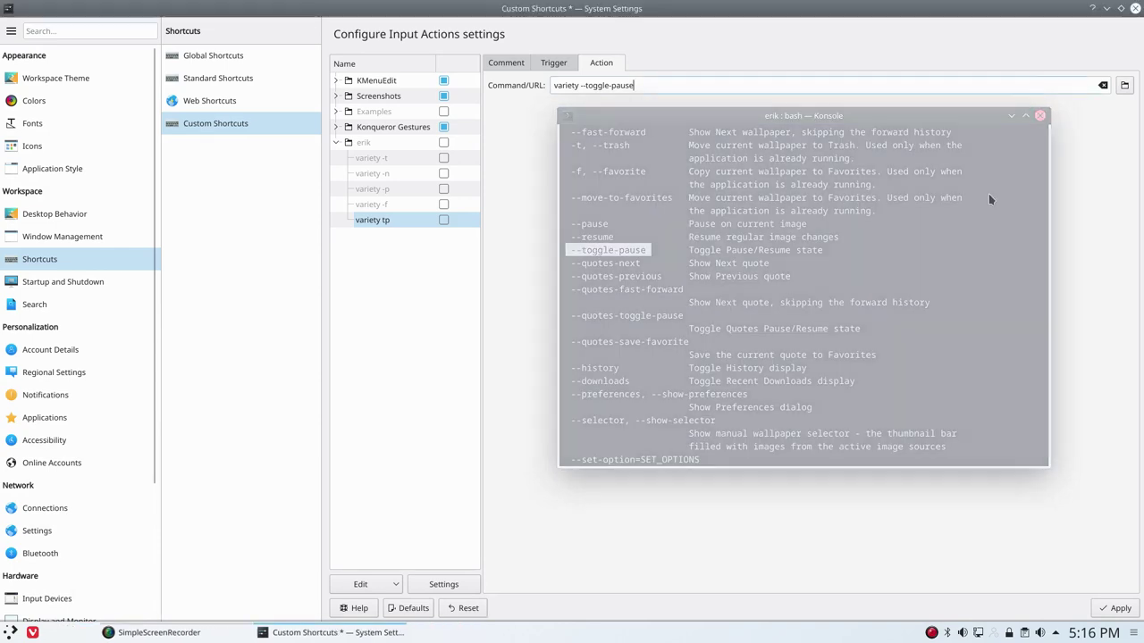
click(1114, 607)
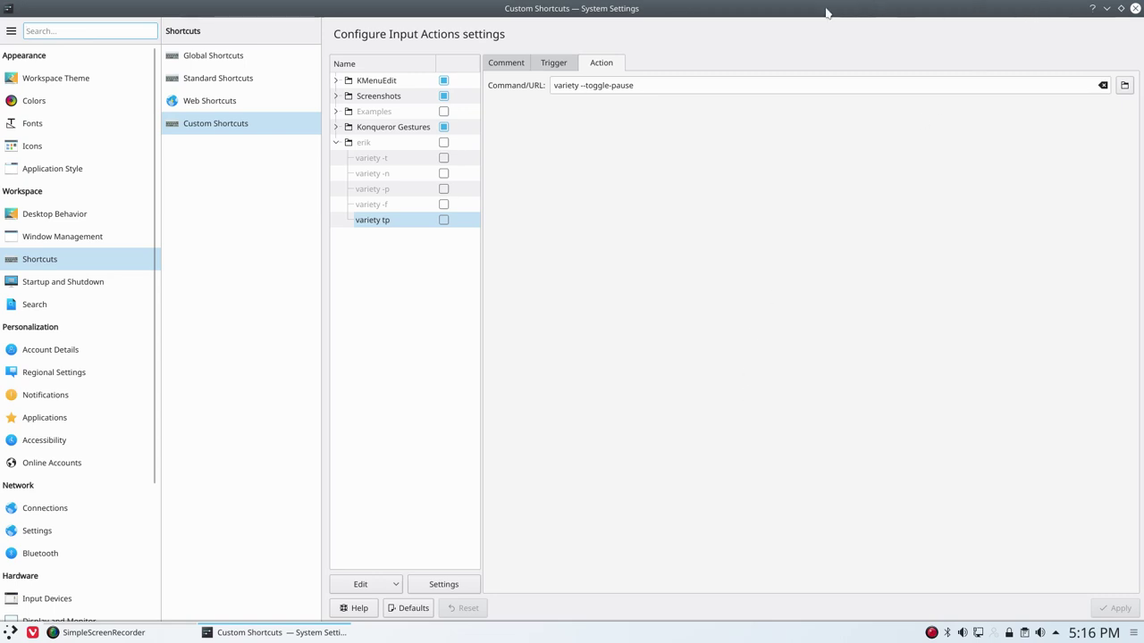
Restore the settings window to a smaller size and move it to the right.
double_click(736, 16)
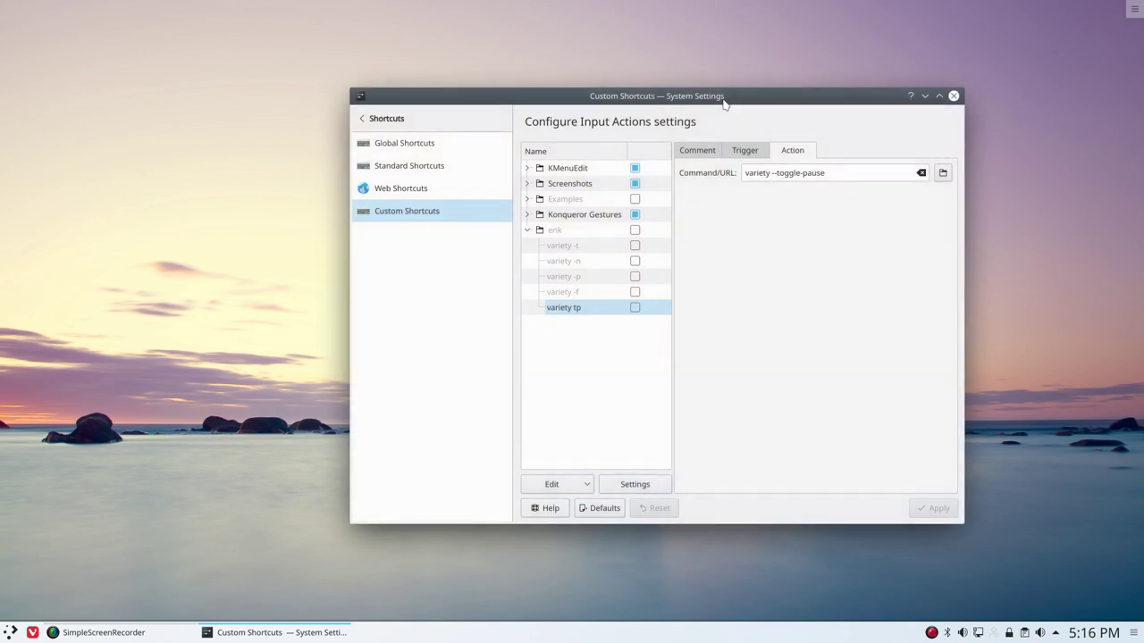
drag(722, 97, 888, 86)
click(326, 302)
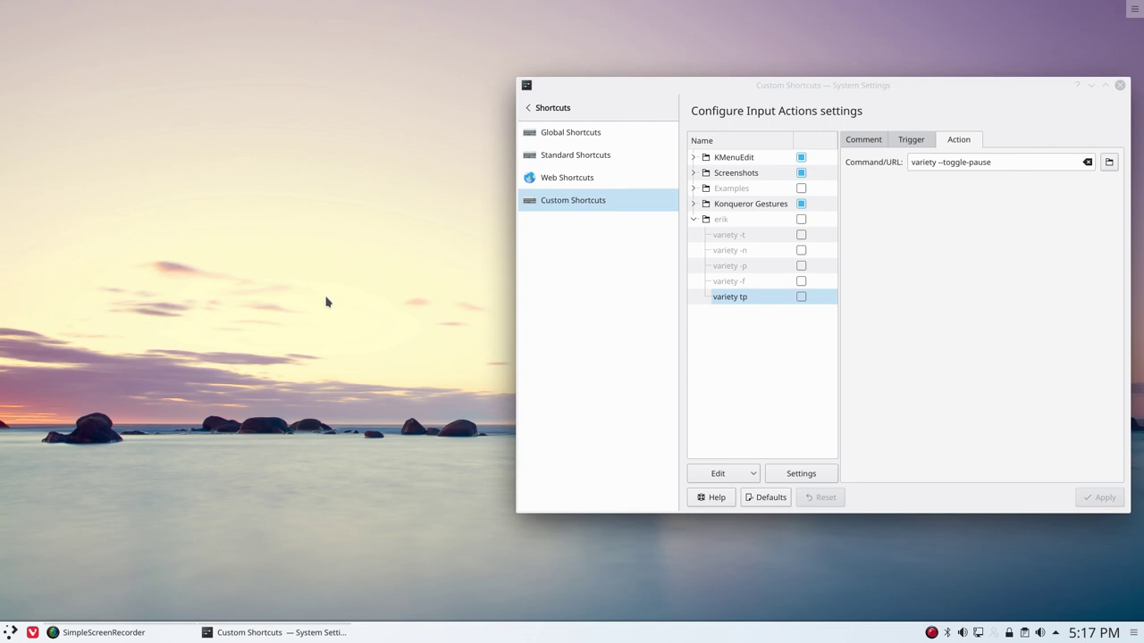
Enable the erik group and the variety tp shortcut, then apply the changes.
click(801, 223)
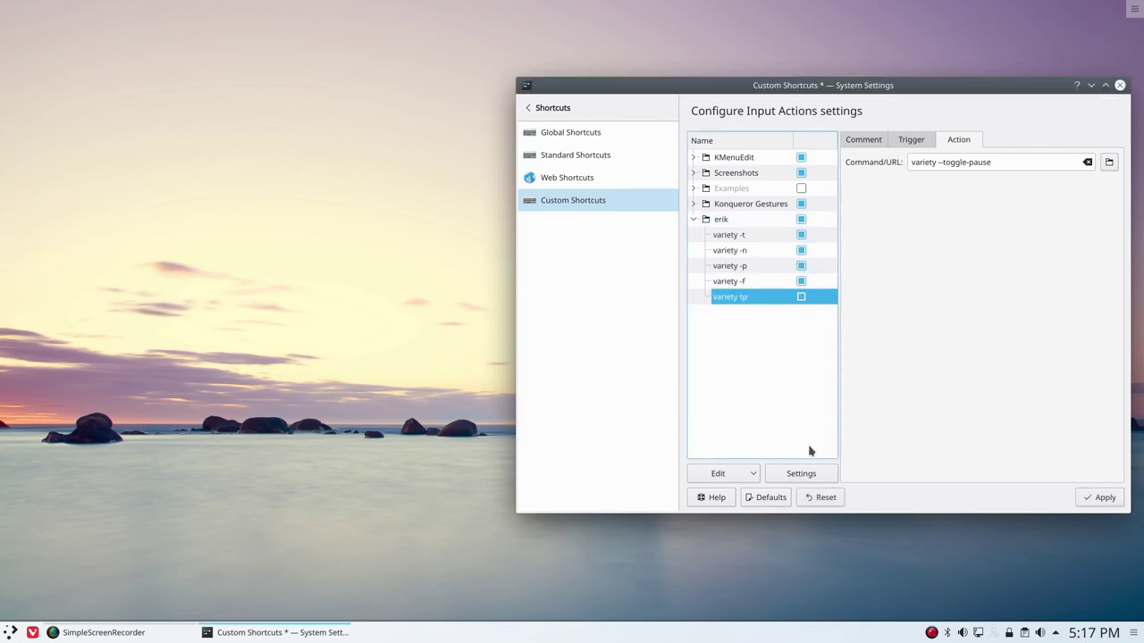
click(693, 219)
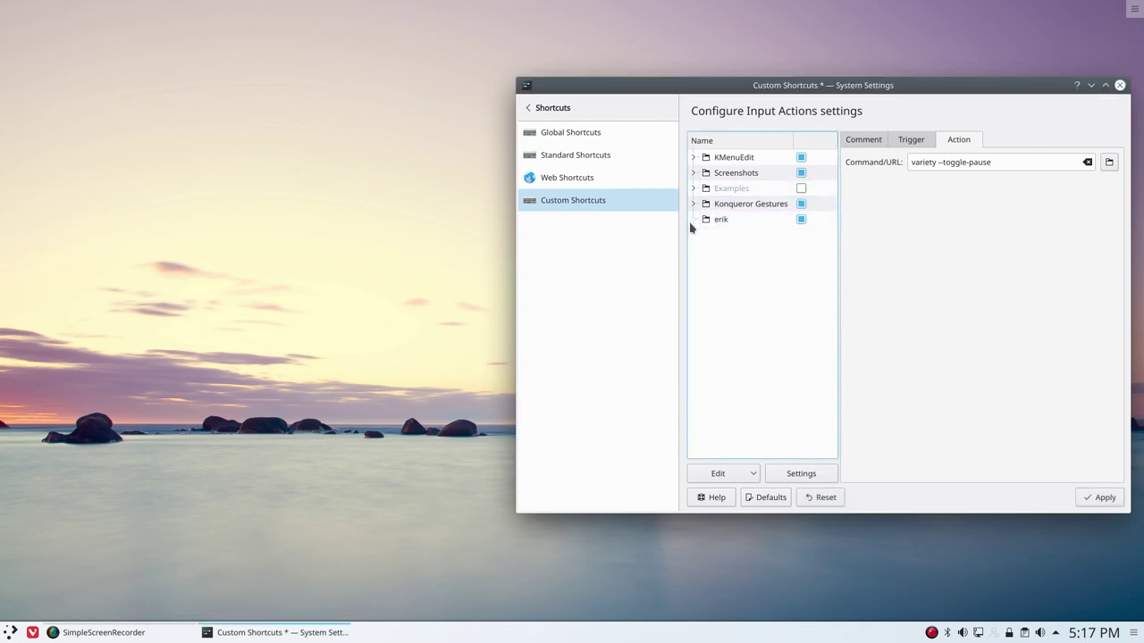
click(694, 219)
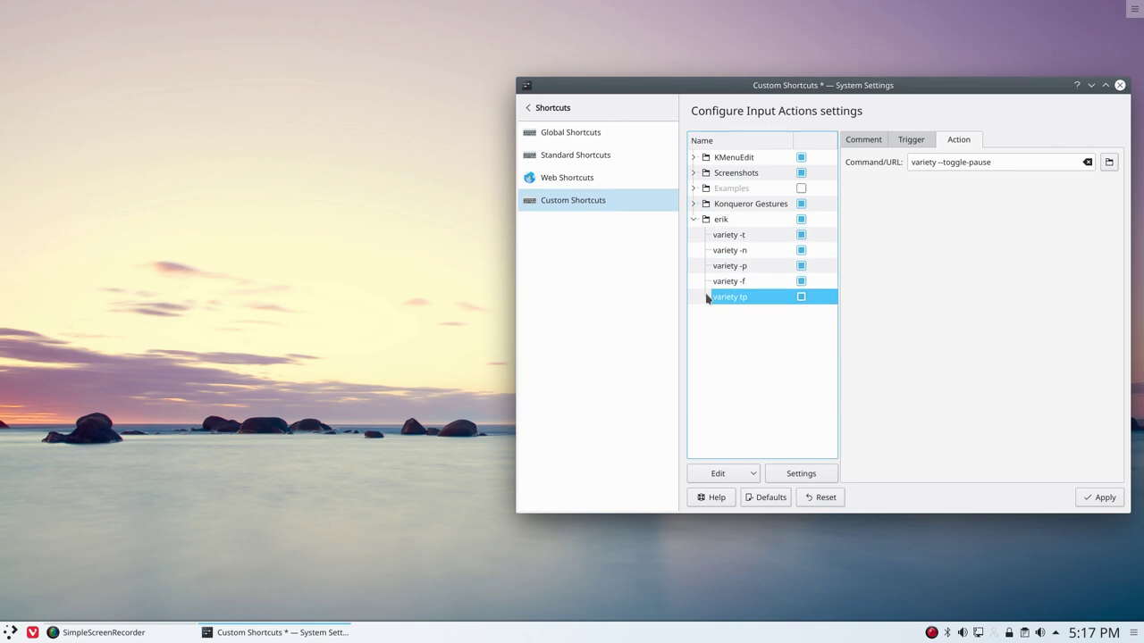
click(800, 223)
click(401, 391)
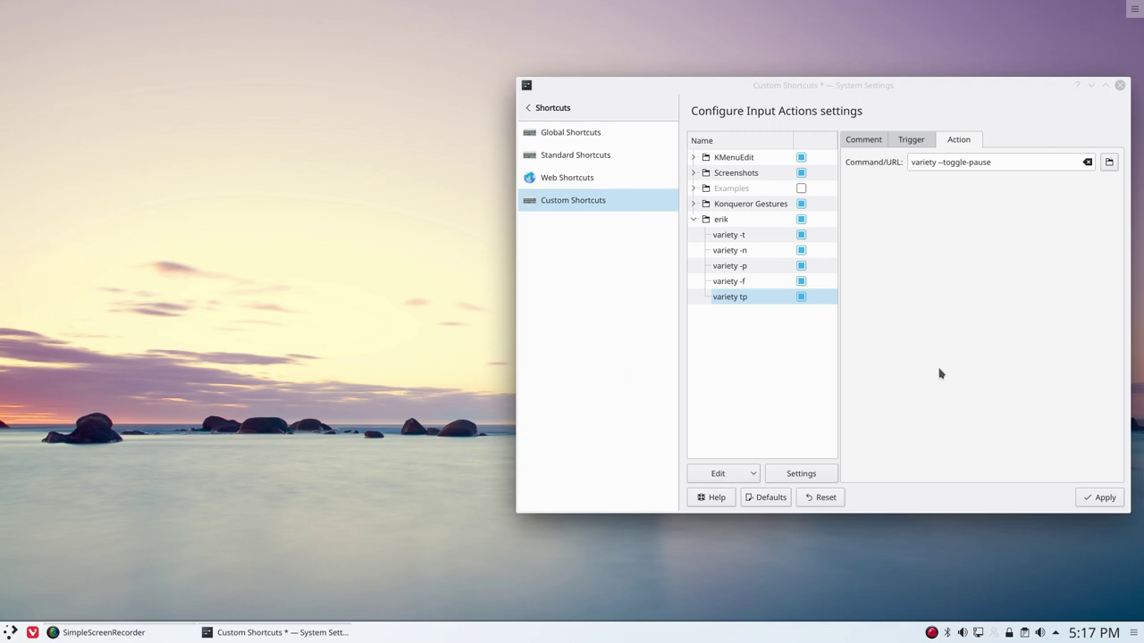
click(1086, 507)
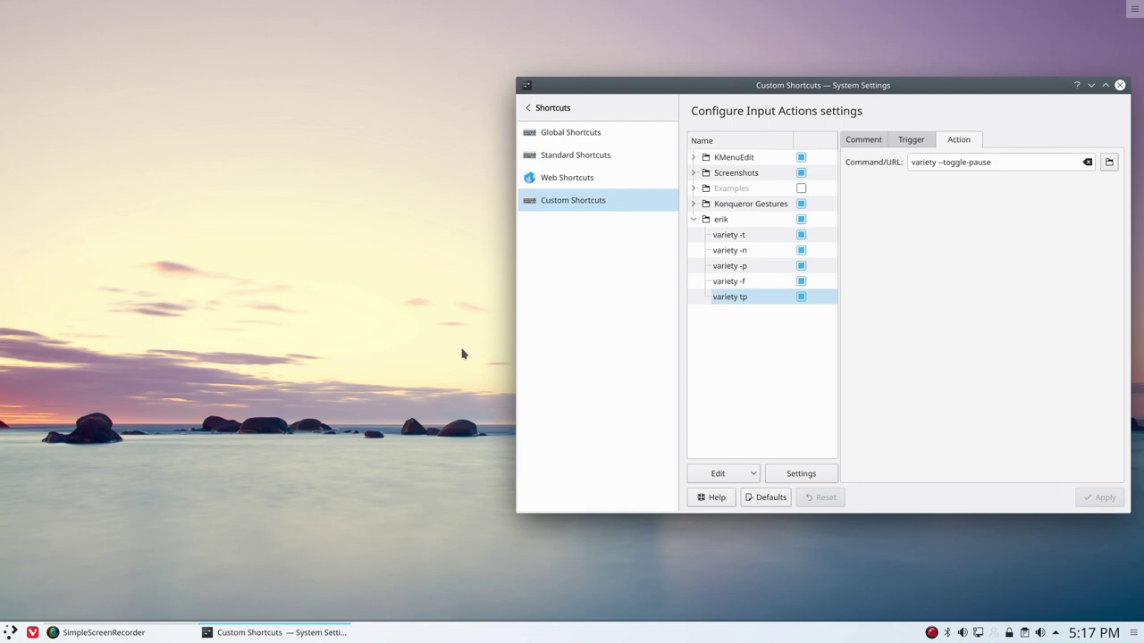
Nudge the settings window higher, then minimize it to reveal the teal gradient wallpaper.
mouse_move(643, 90)
mouse_down()
mouse_move(618, 618)
mouse_move(590, 128)
mouse_move(630, 71)
mouse_move(627, 99)
mouse_up()
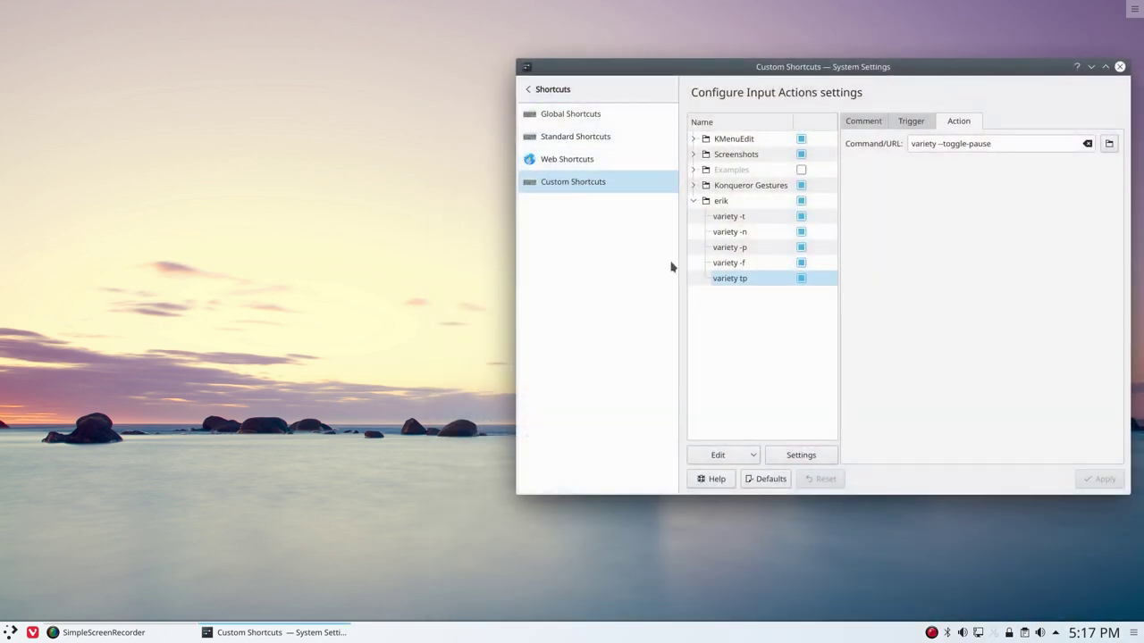
click(390, 270)
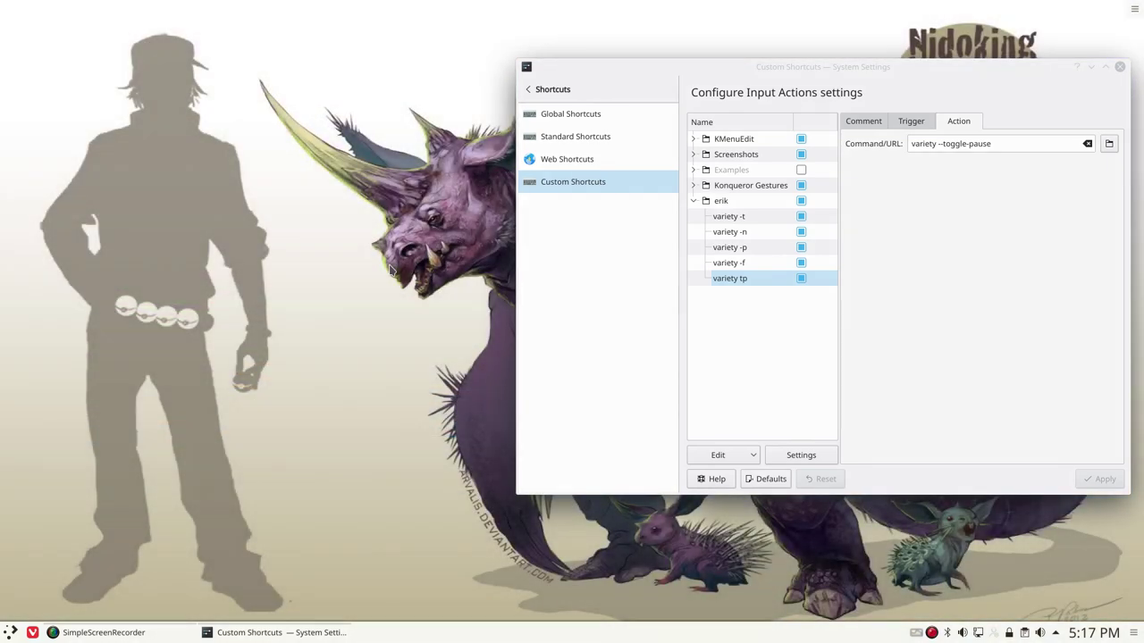
click(1090, 67)
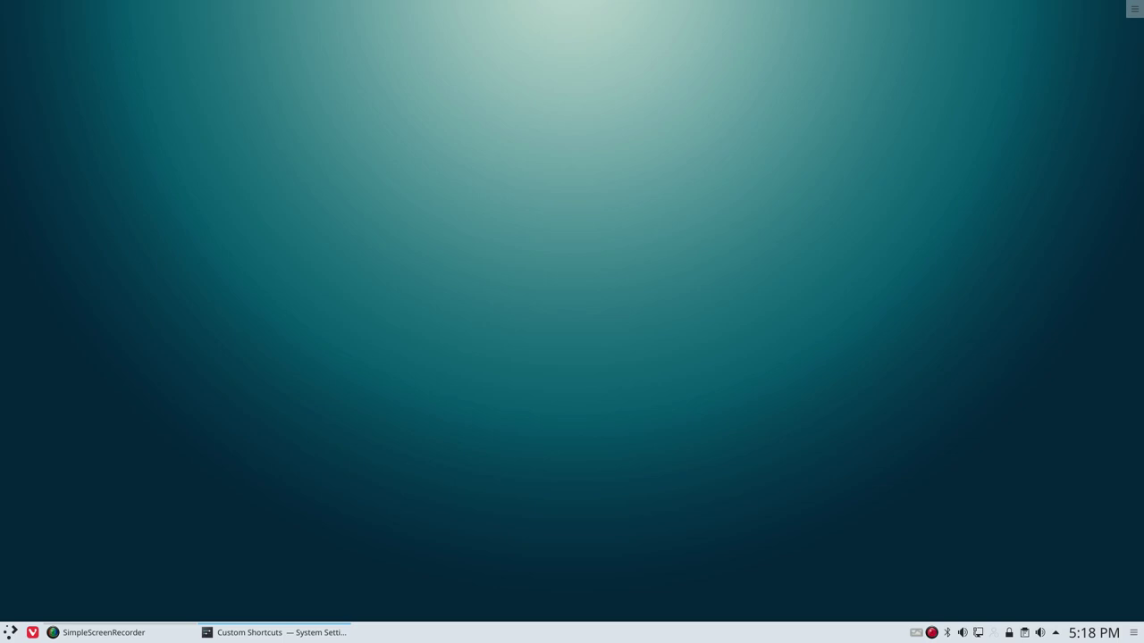
Bring the settings window back and confirm all five erik variety shortcuts remain enabled.
key(ctrl+F2)
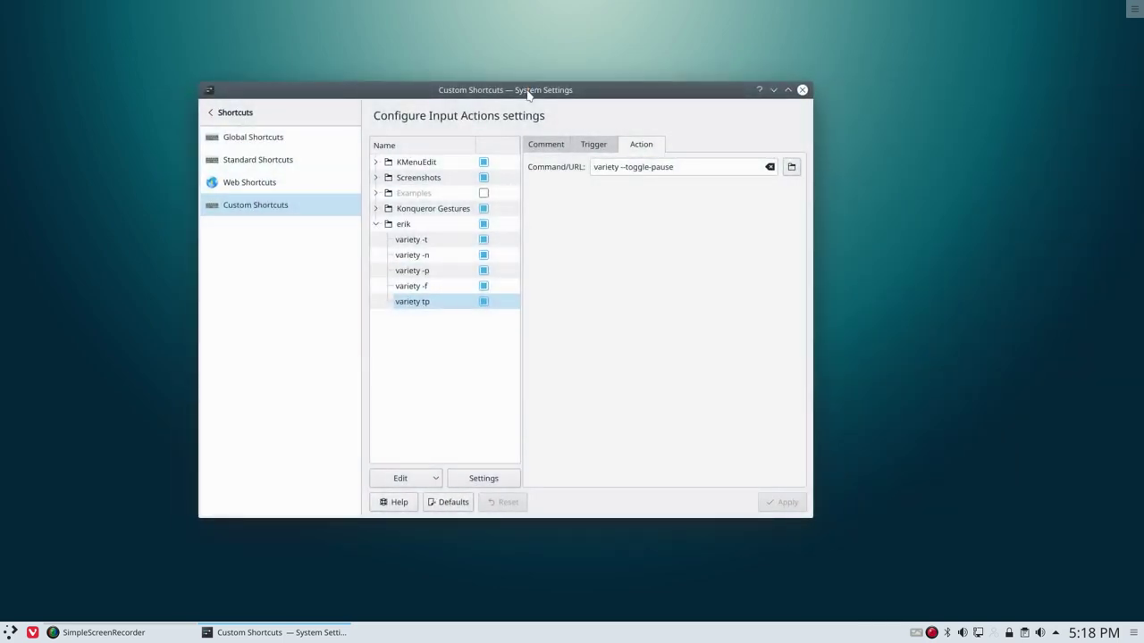
click(485, 307)
click(376, 224)
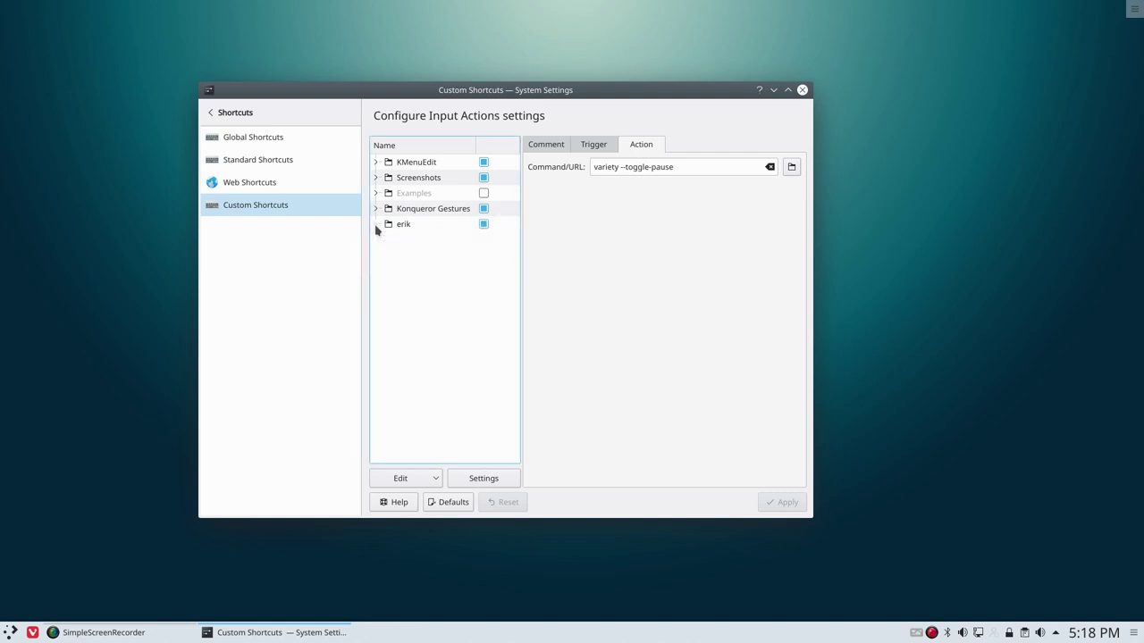
click(376, 224)
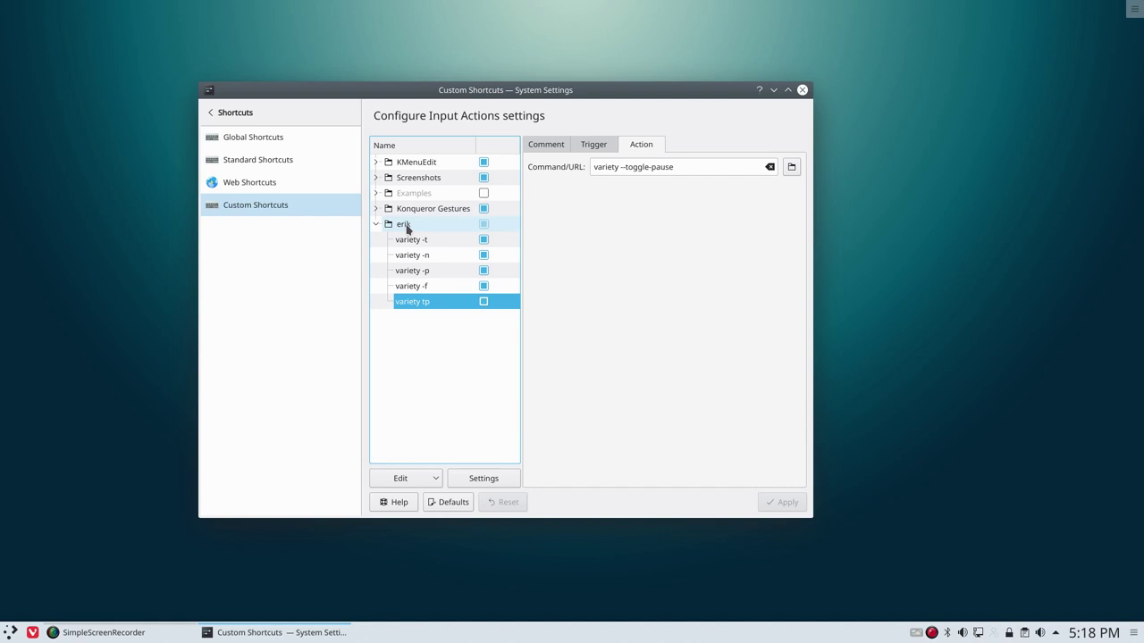
click(437, 479)
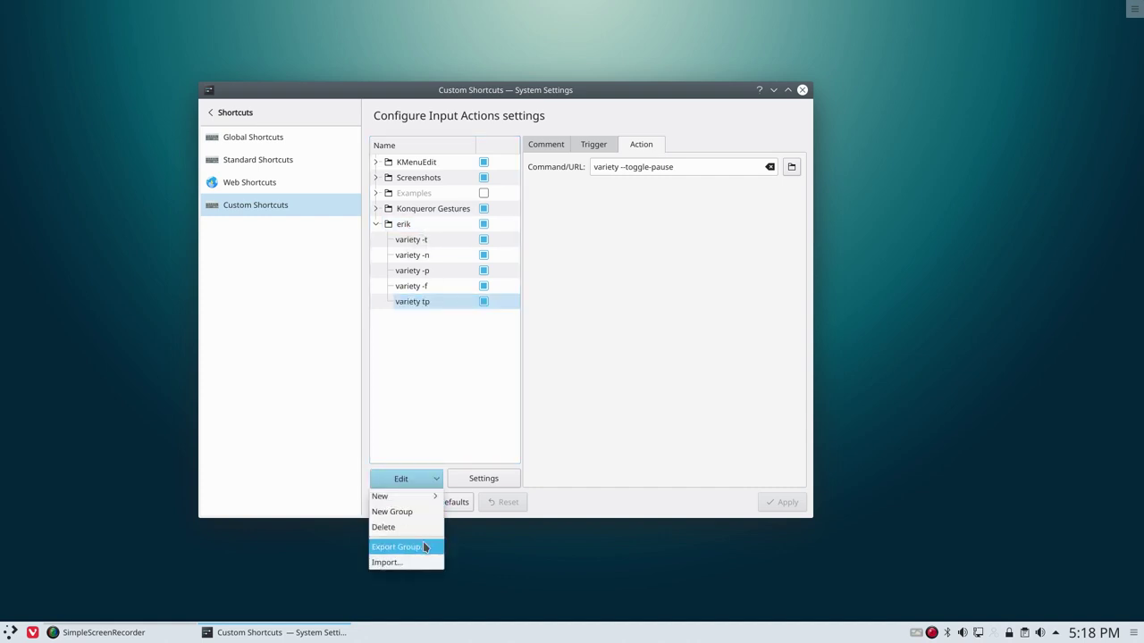
click(590, 390)
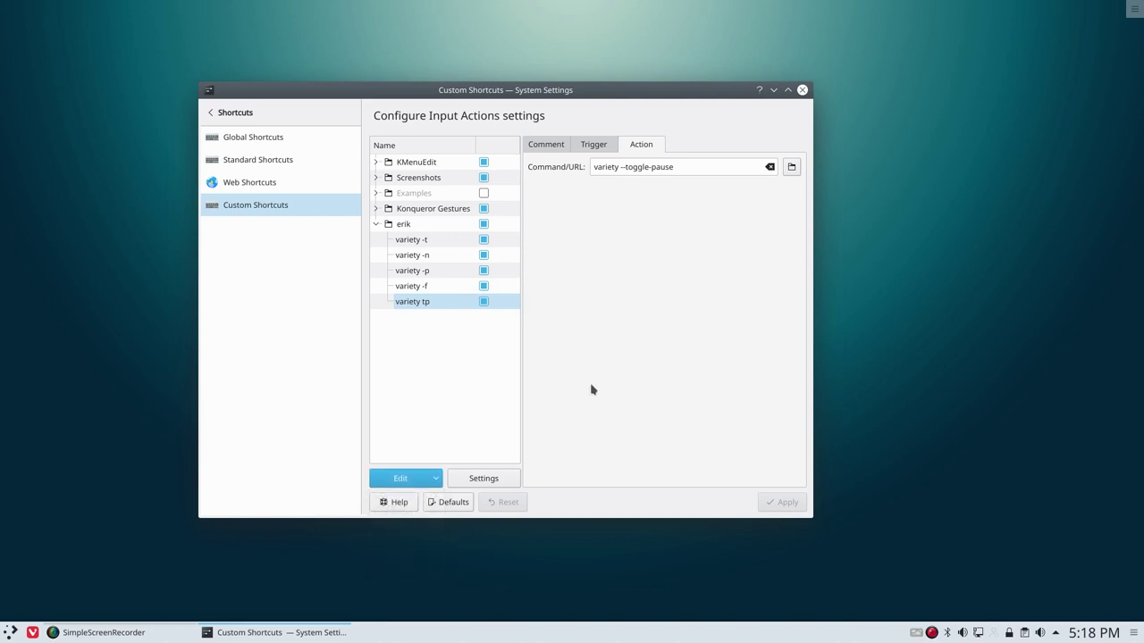